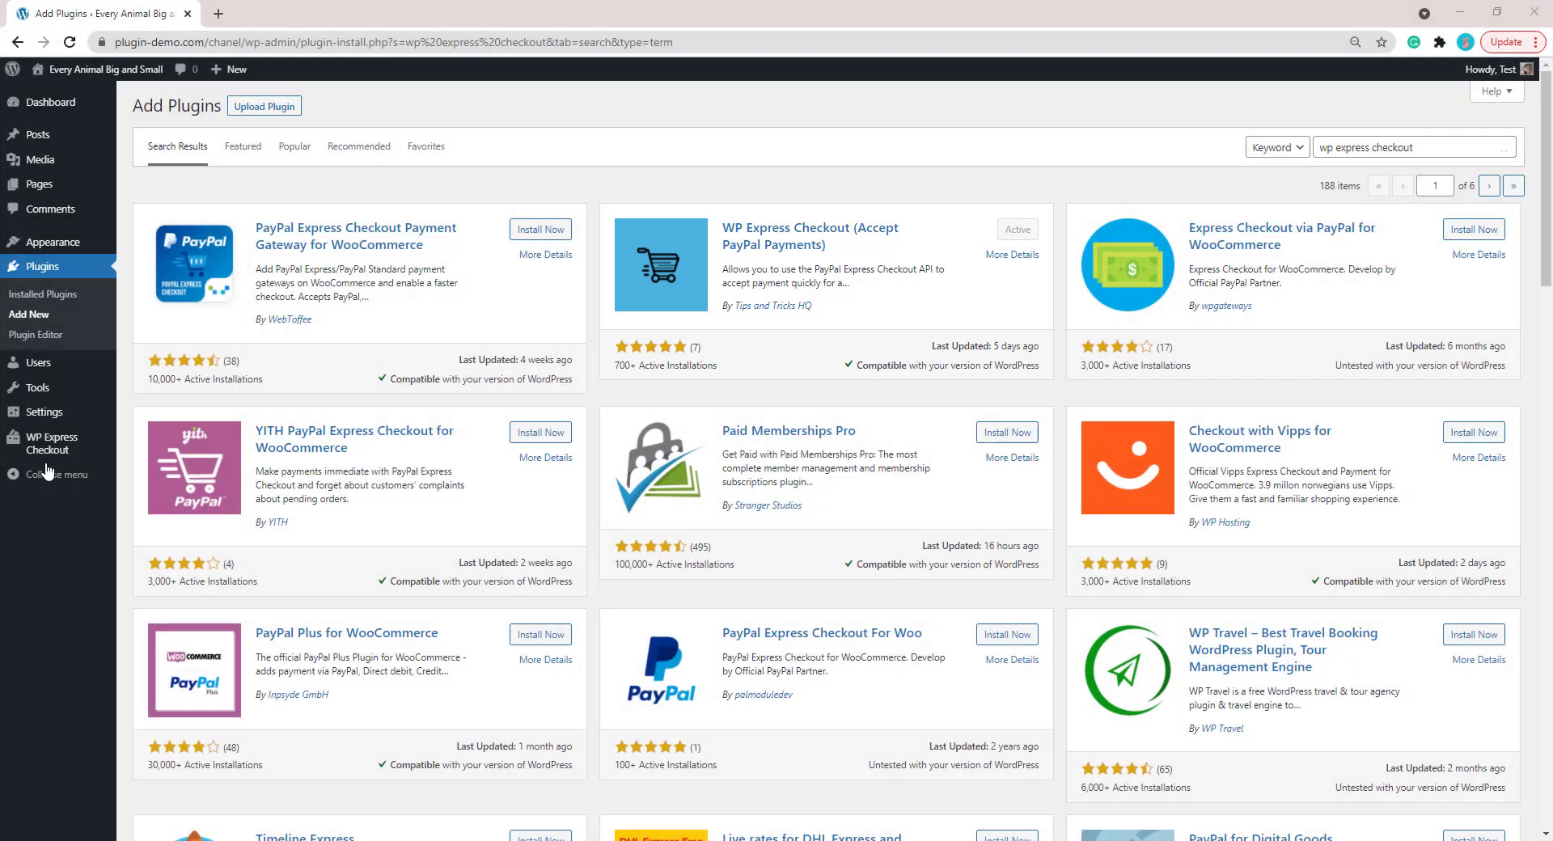
Step: Open the WP Express Checkout settings and review the general settings, from currency and PayPal credentials to debug logging
mouse_move(25, 450)
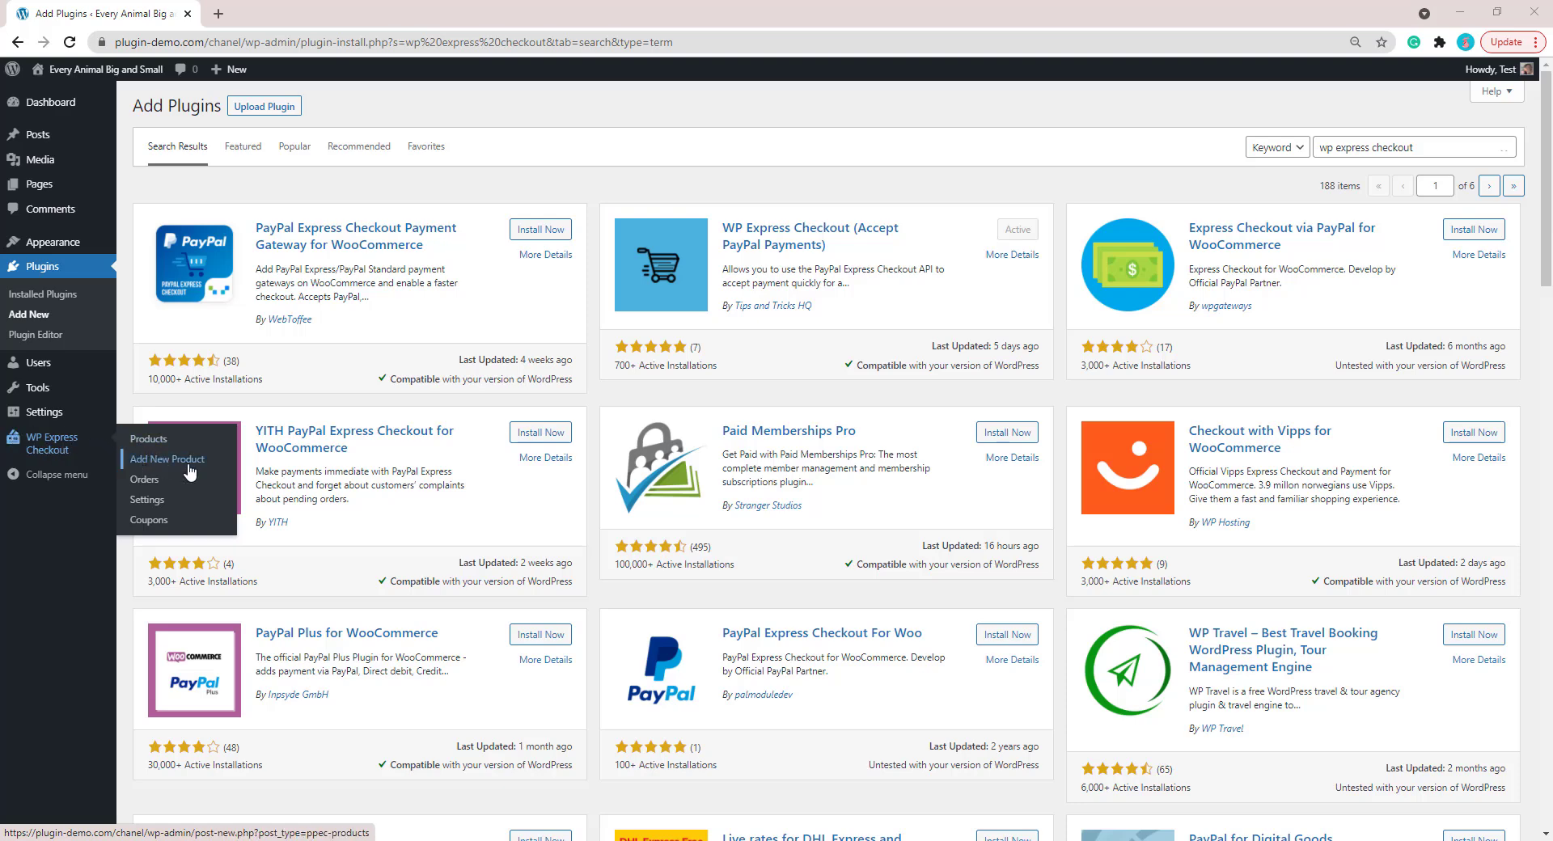
mouse_move(44, 188)
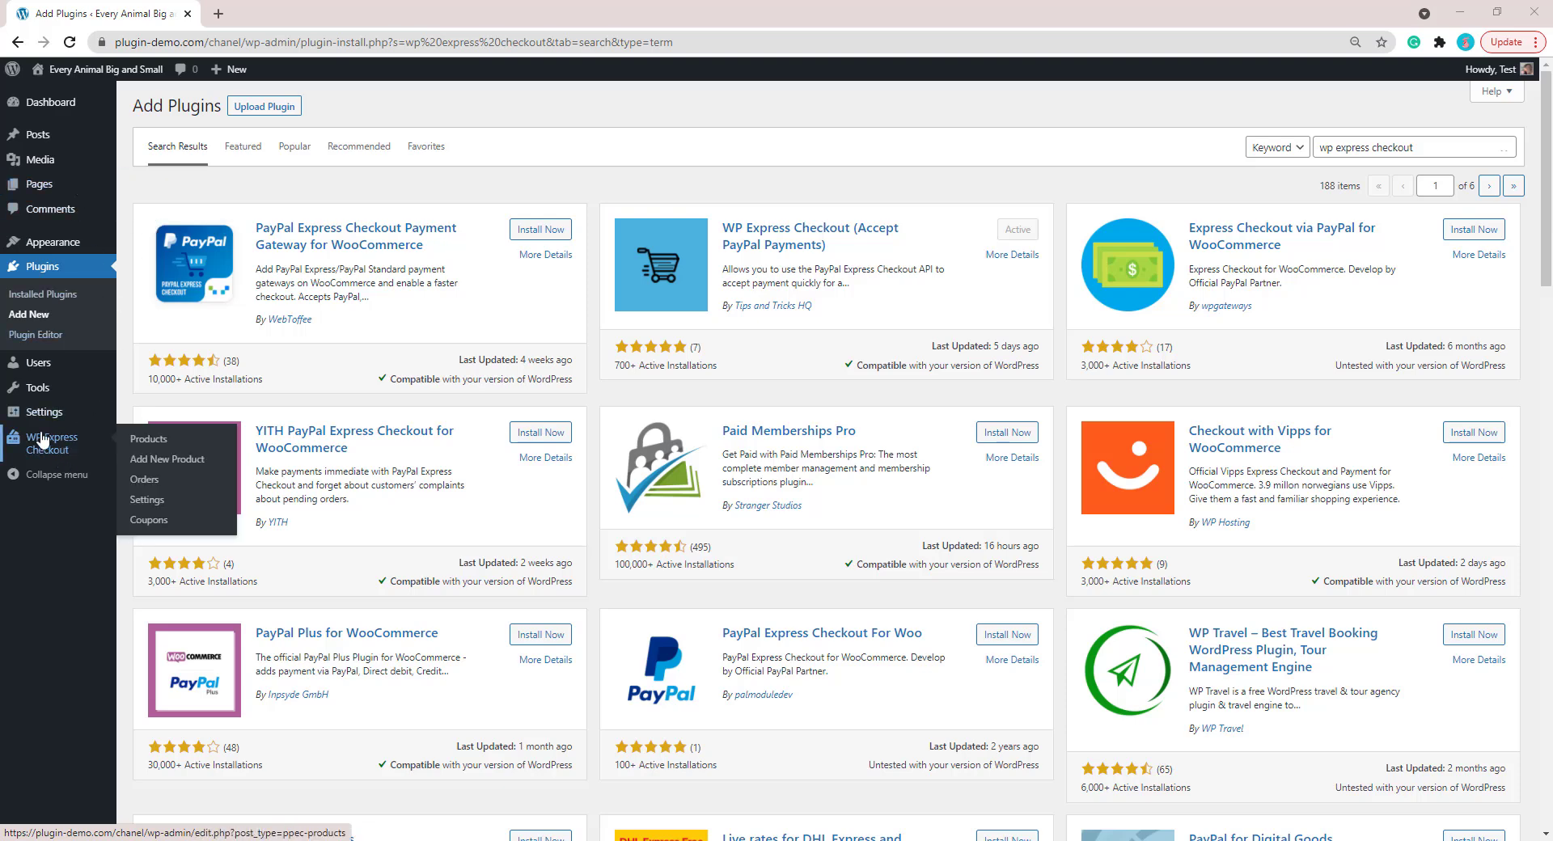
left_click(140, 503)
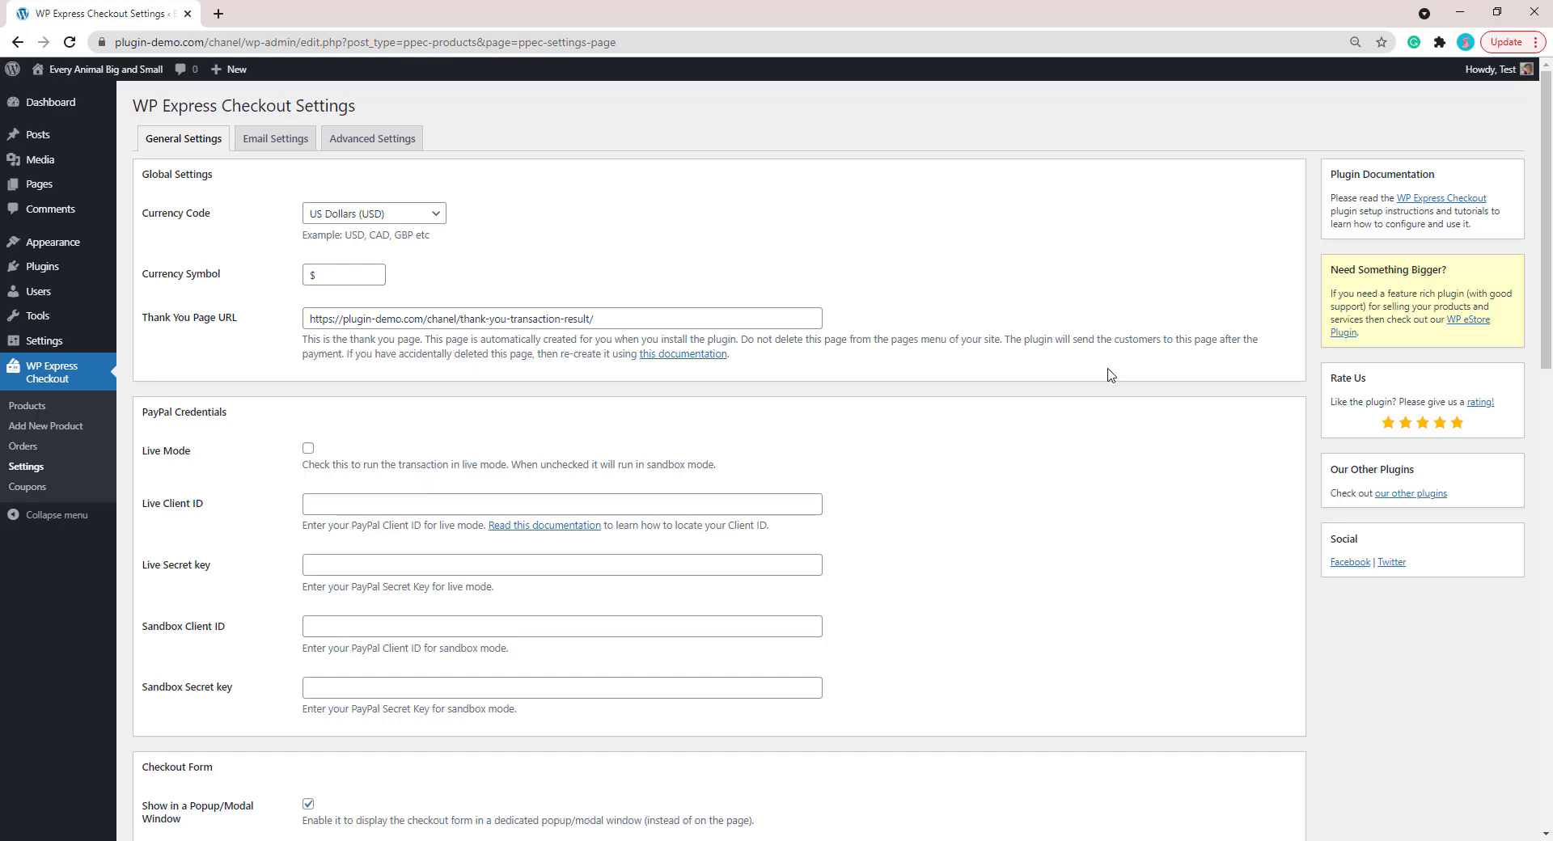
left_click_drag(1547, 339, 1549, 809)
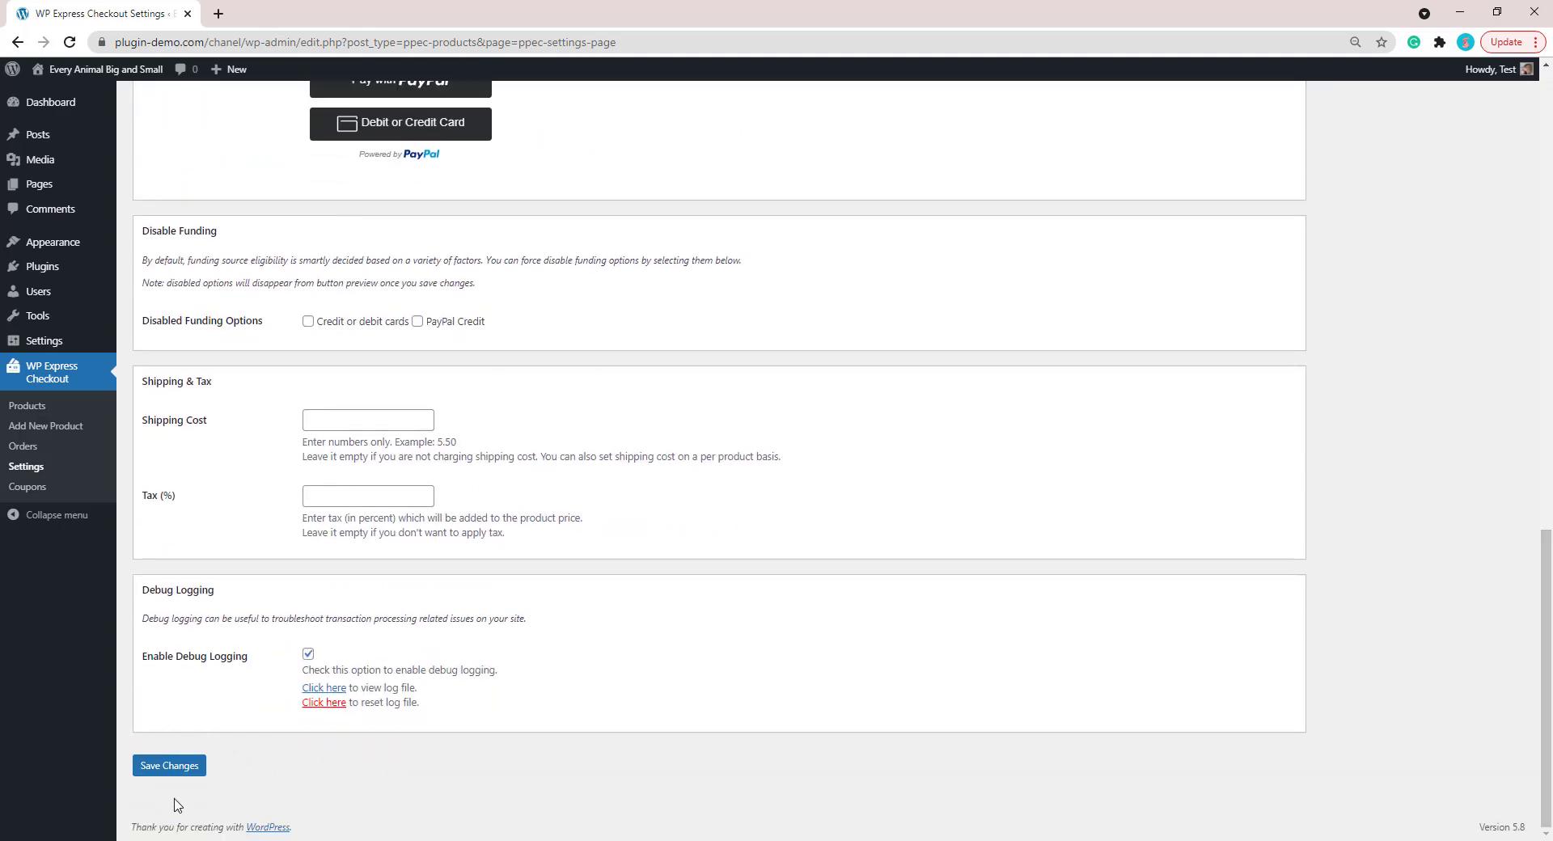
left_click_drag(1547, 696, 1546, 237)
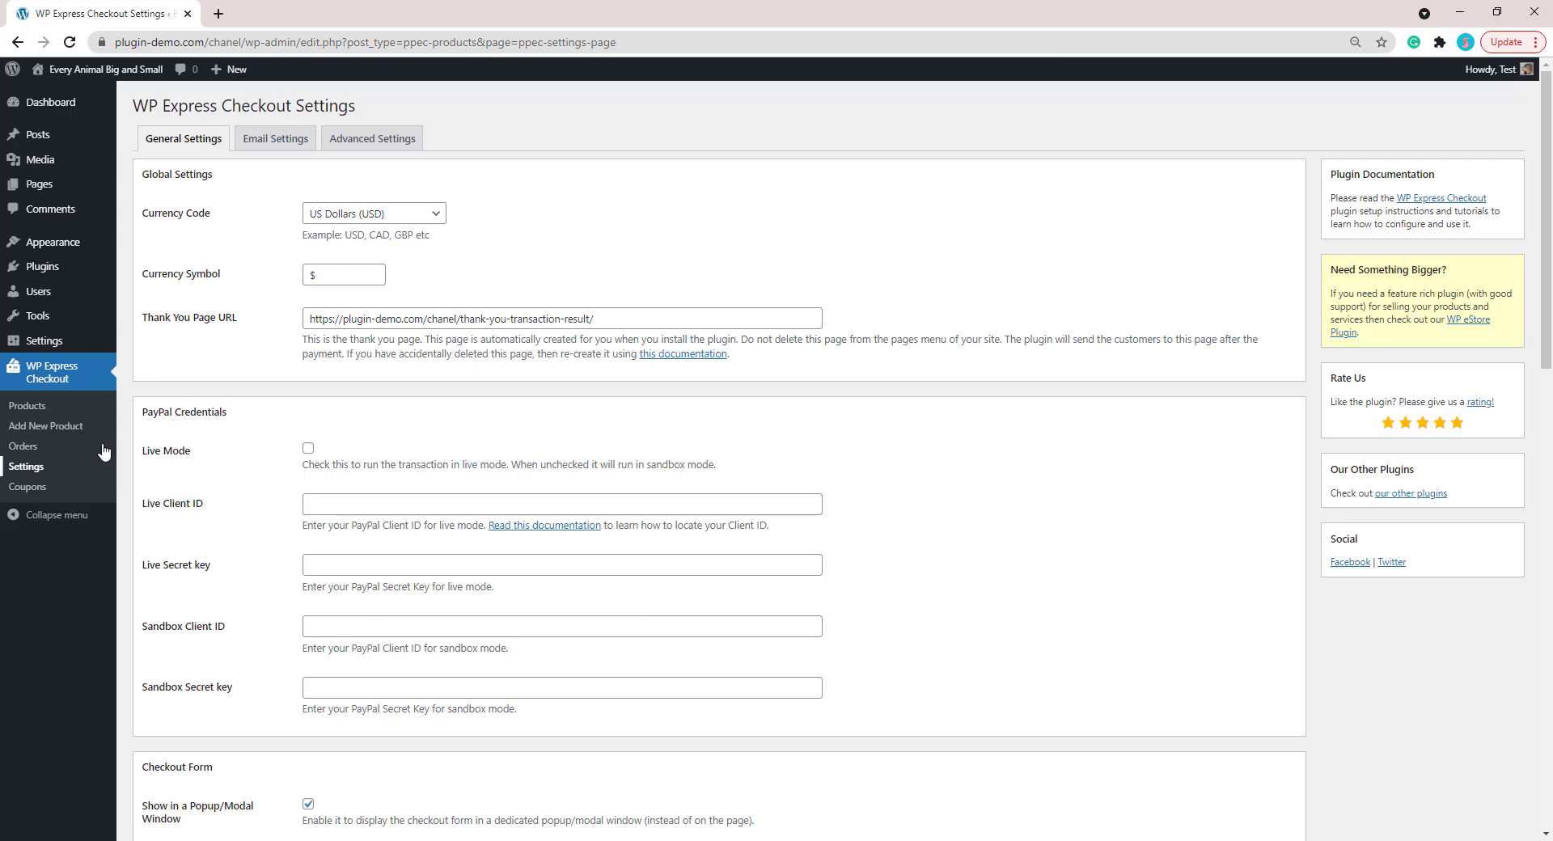
Step: Start a new product titled "Donate to Help Our Animals" with the description "Please donate to help us afford food for our farm animals."
left_click(43, 429)
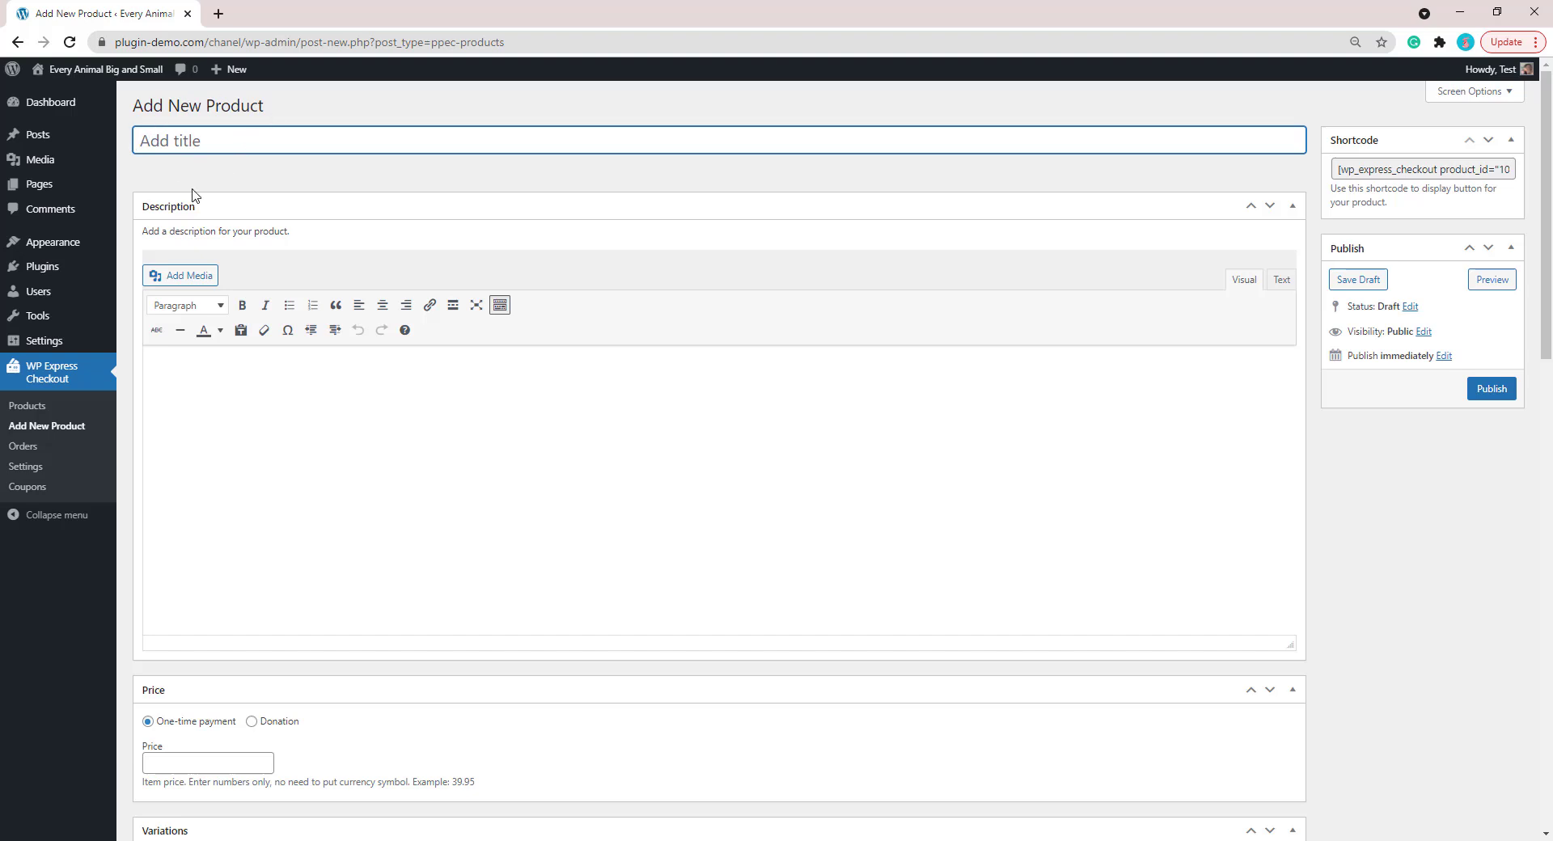
left_click(221, 159)
left_click(246, 474)
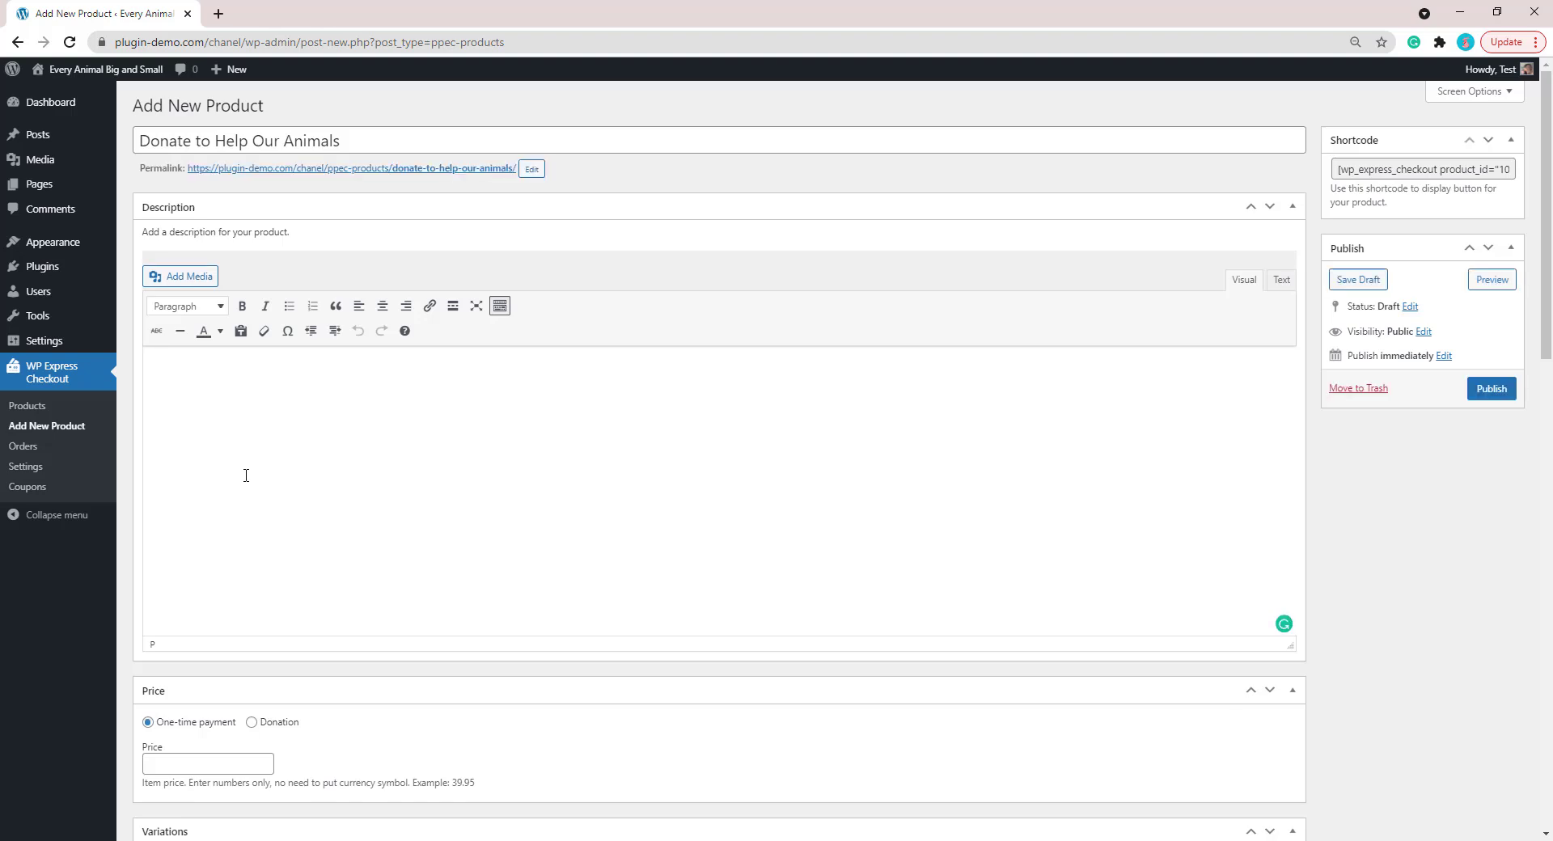
type("Please donate to help us afford food for our farm animals.")
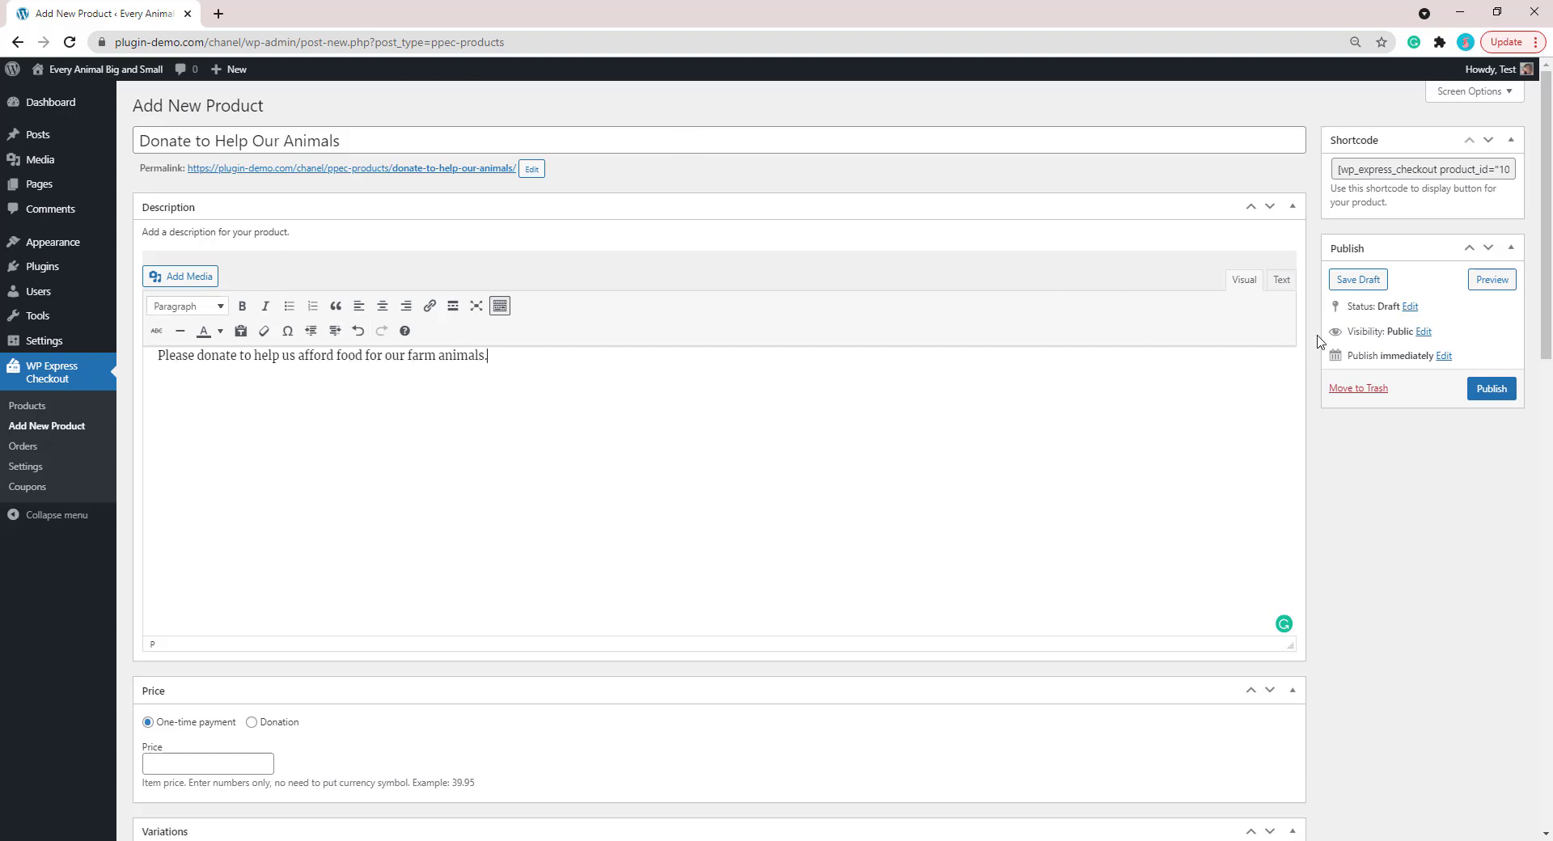
Step: Make the product's price type Donation with a minimum donation amount of 10
scroll(1545, 243, "down", 3)
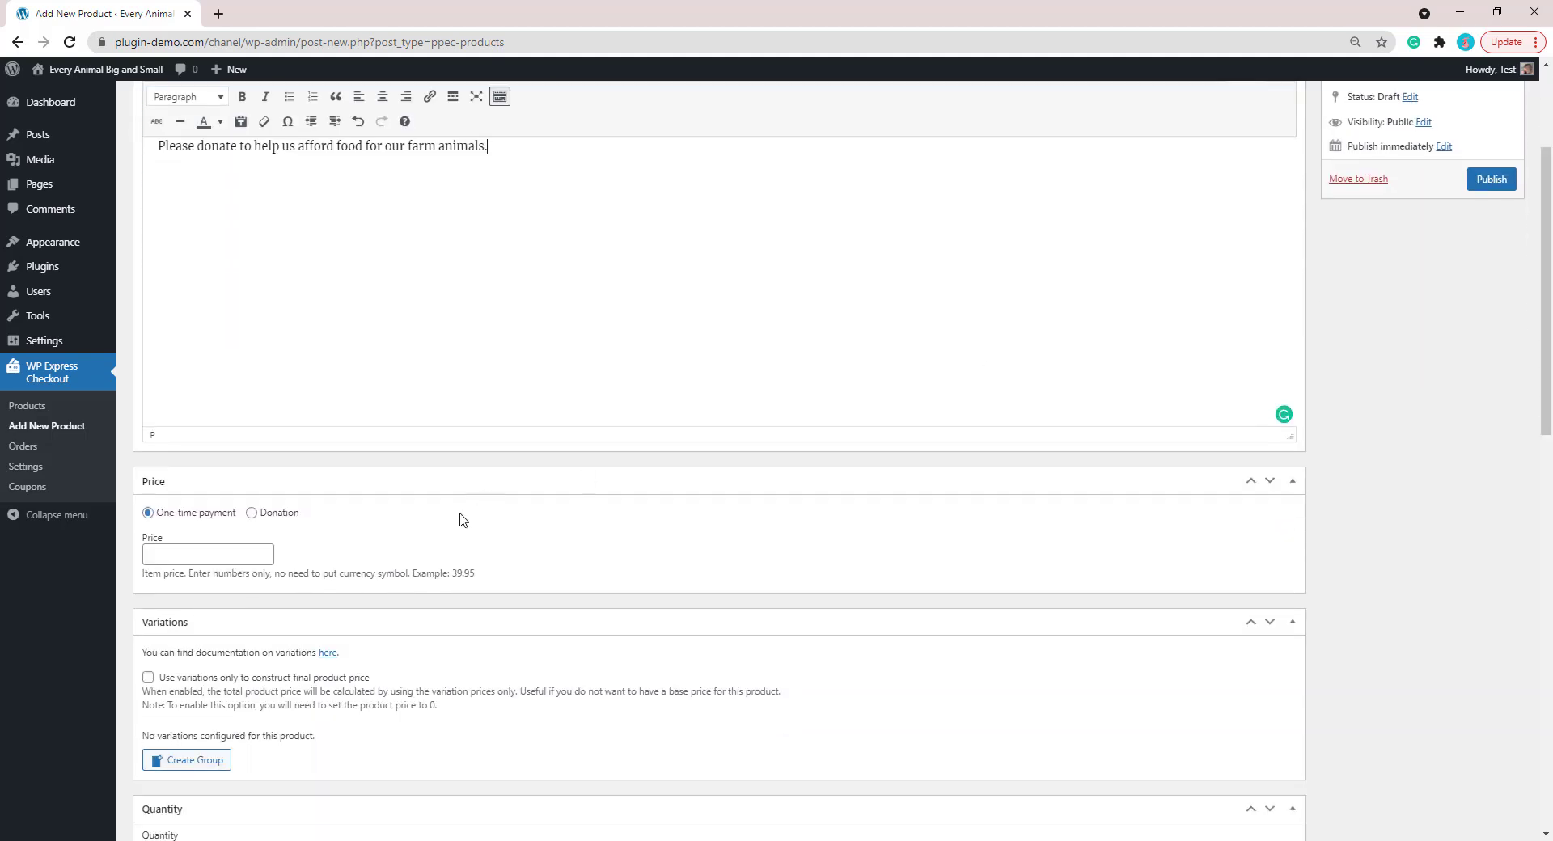
left_click(252, 513)
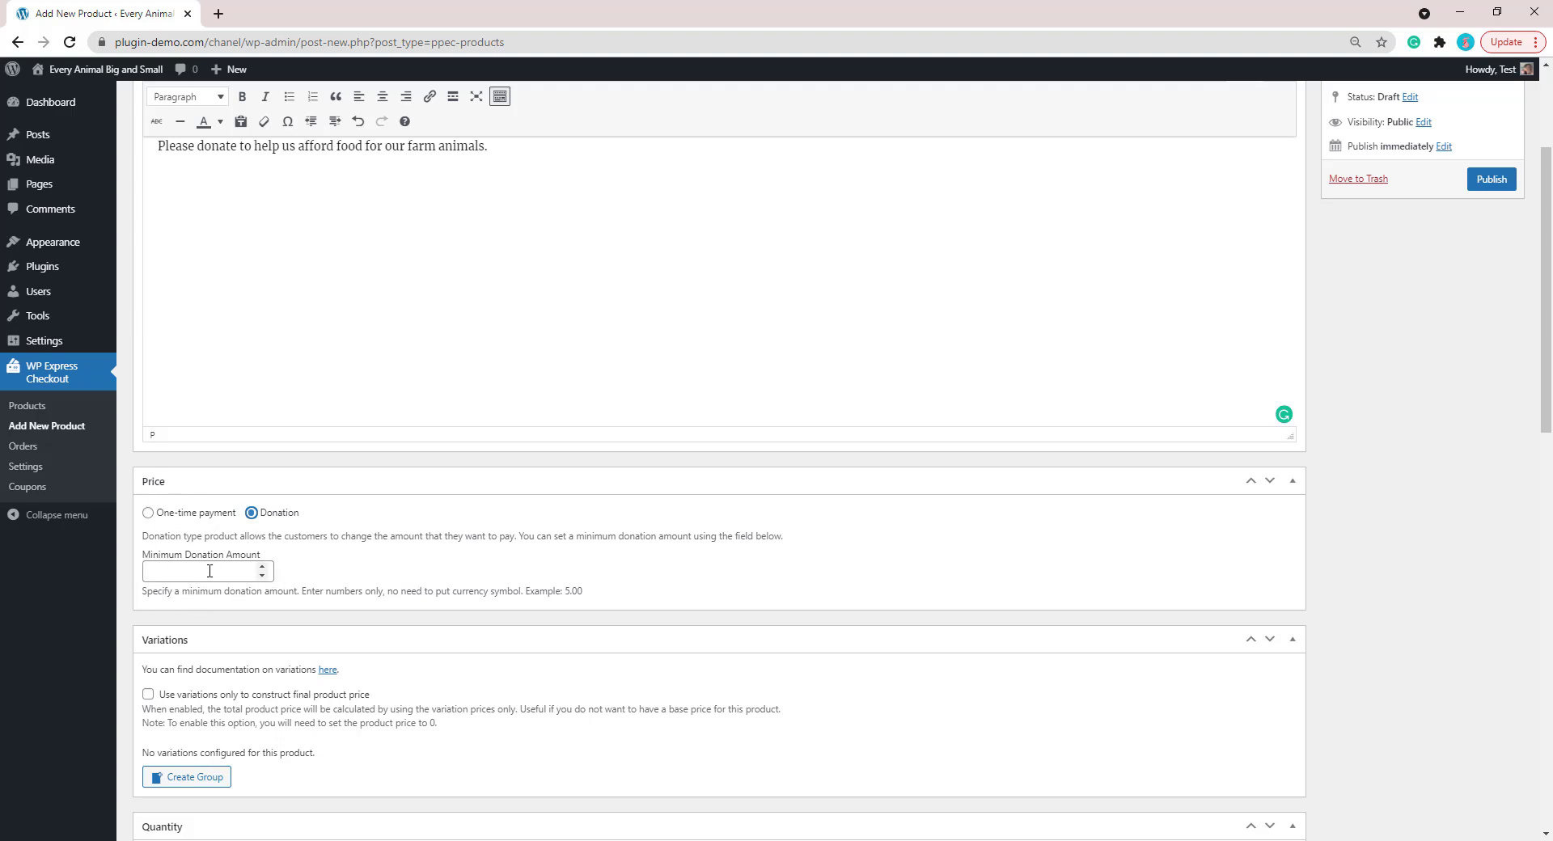
left_click(209, 571)
type("10")
left_click(451, 521)
Step: Set the farm animals image Animal1-1.png from the media library as the product thumbnail
scroll(1547, 291, "up", 2)
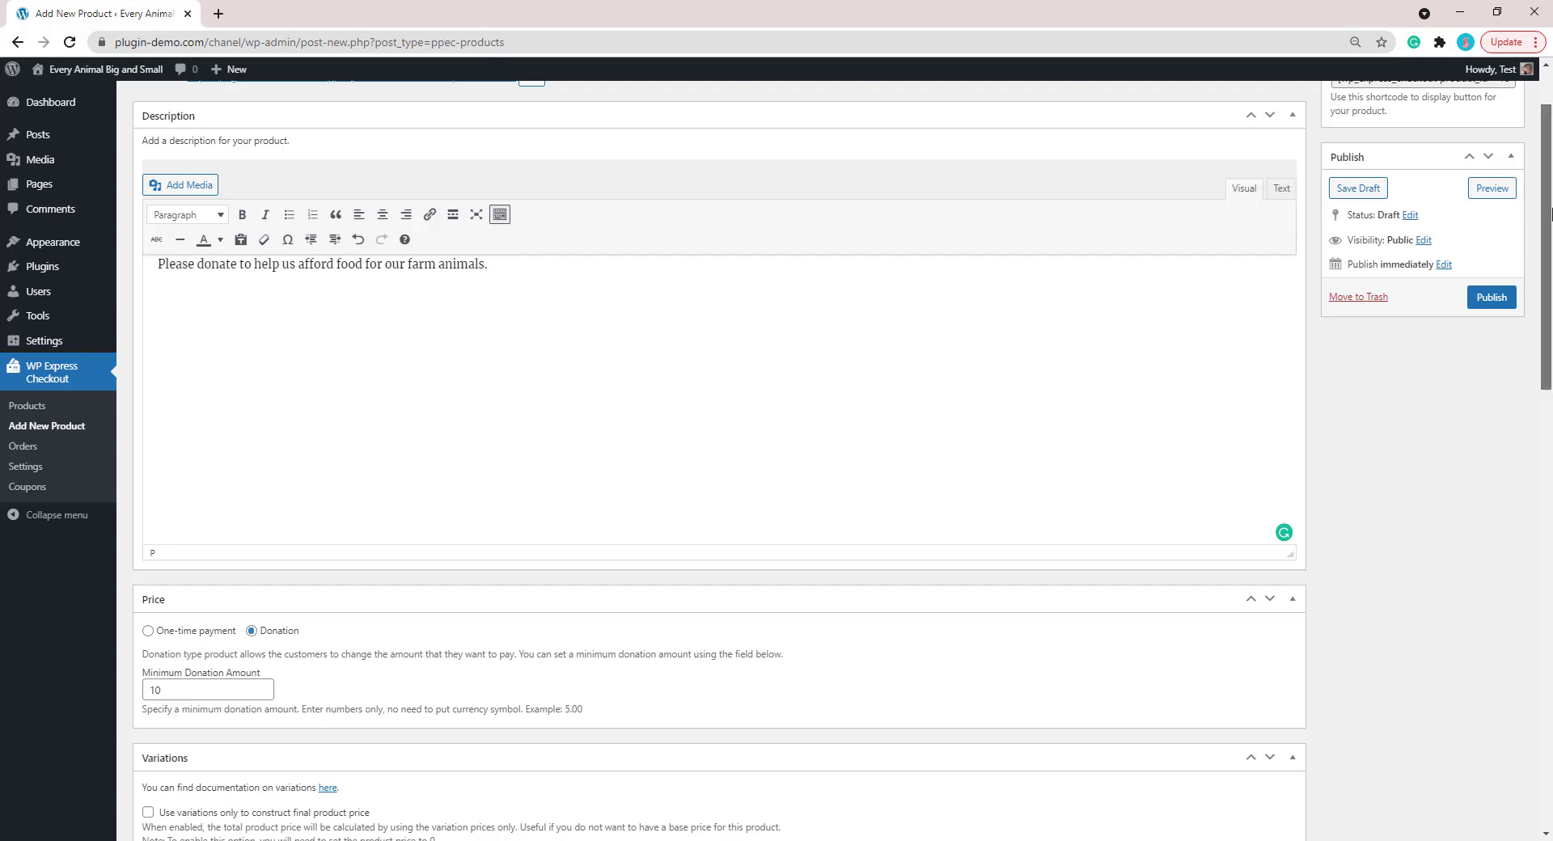
scroll(1550, 251, "down", 1)
scroll(1550, 251, "down", 15)
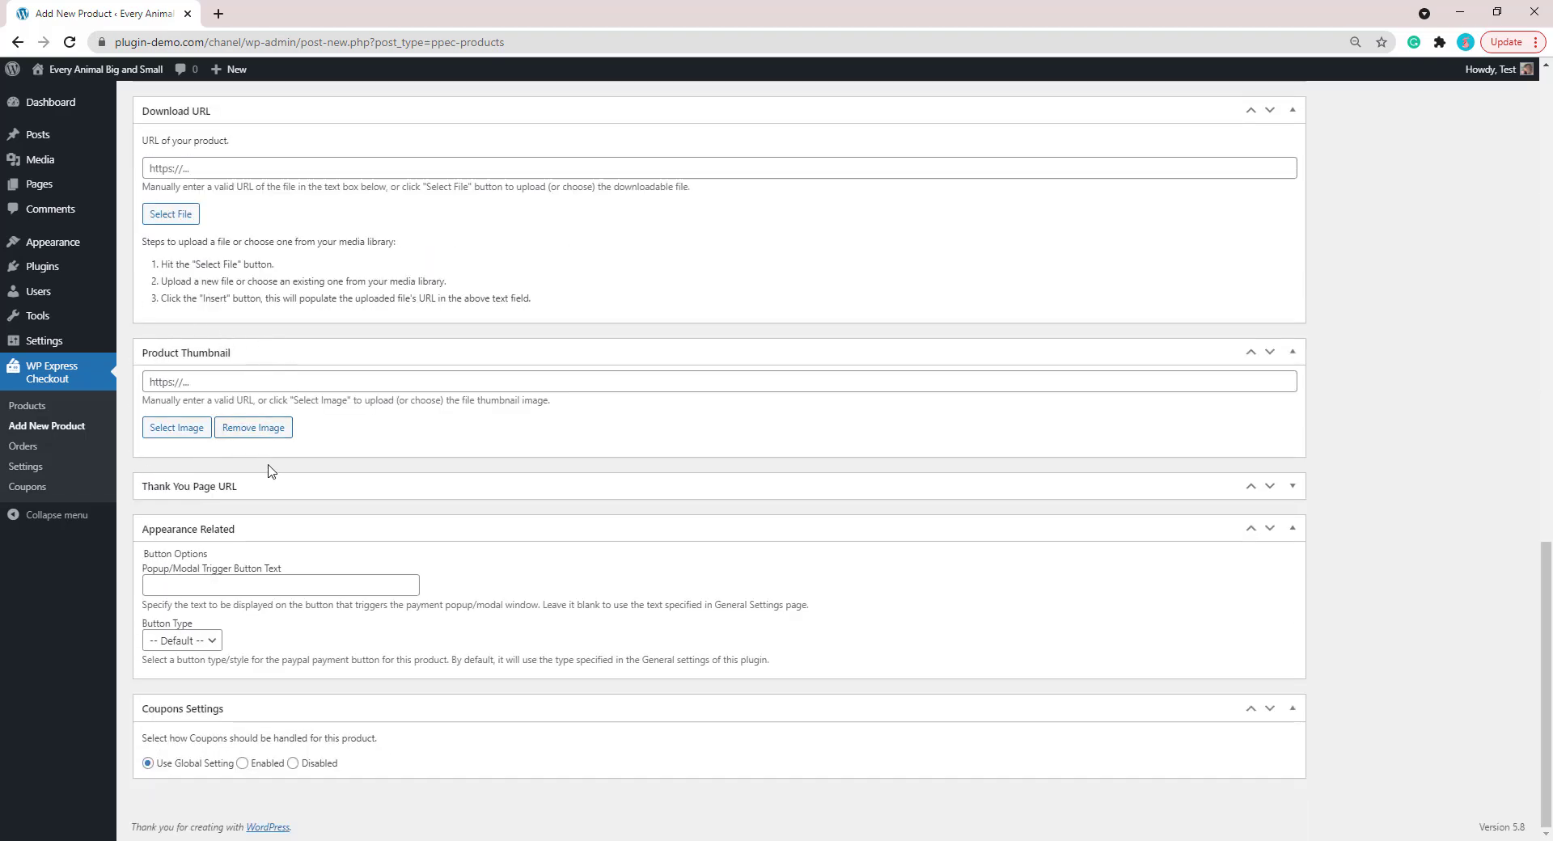
left_click(197, 432)
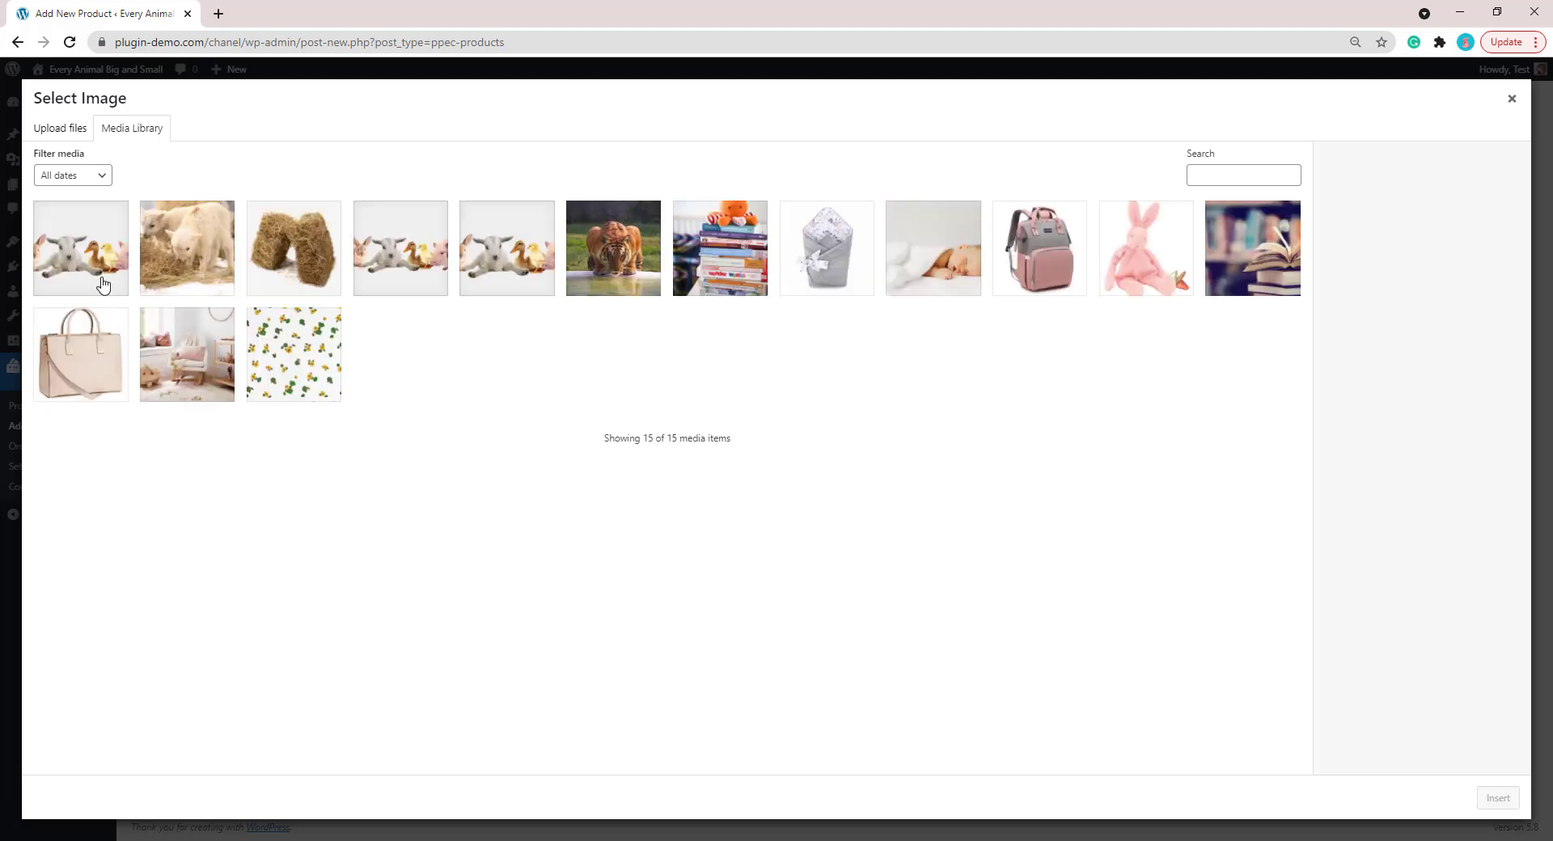
left_click(1497, 798)
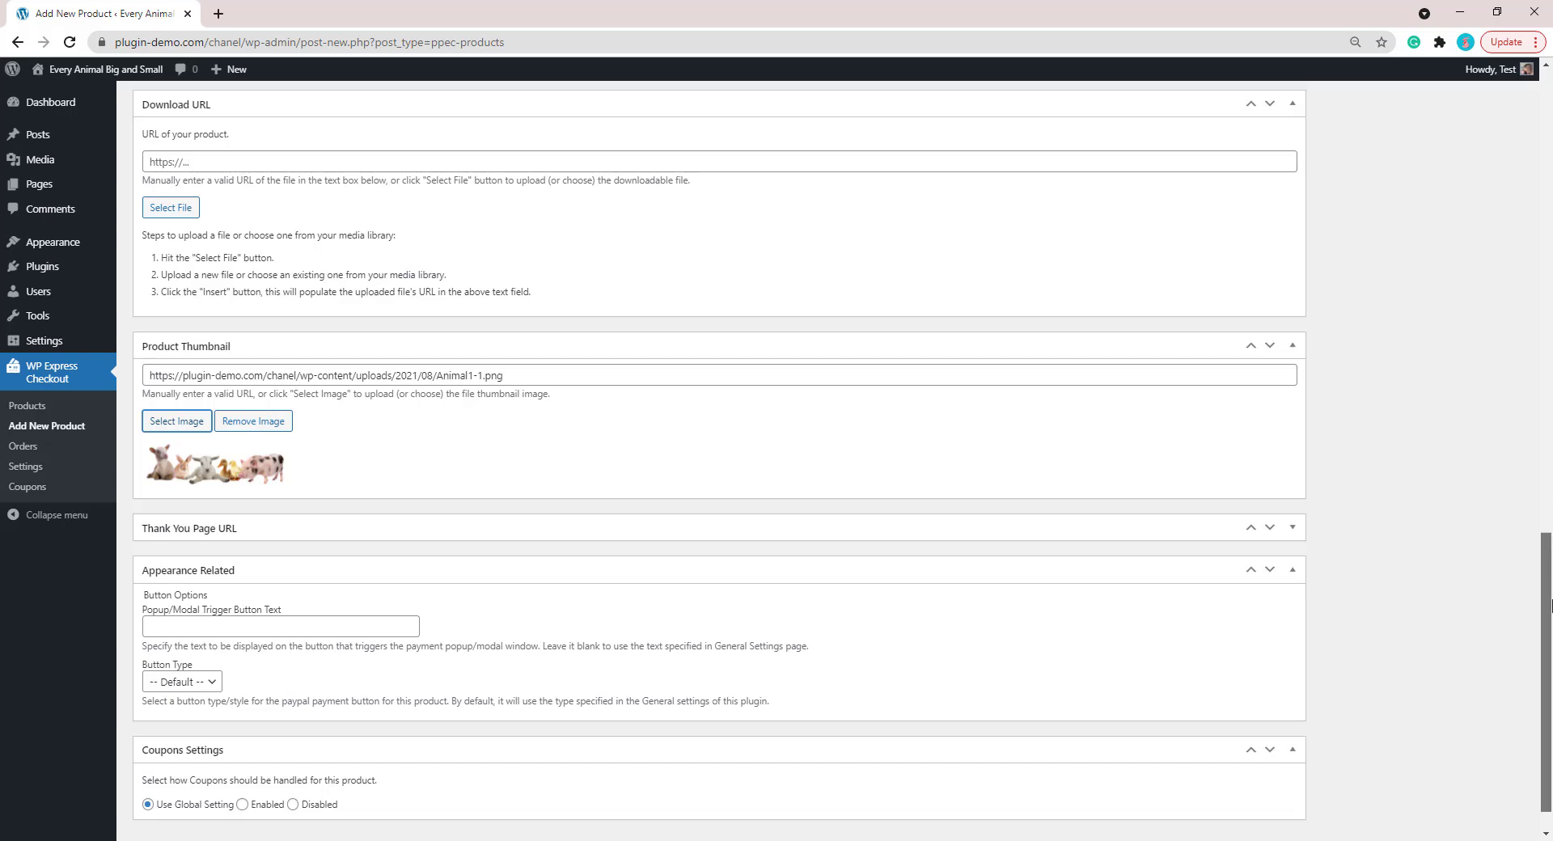
Step: Set the product's popup trigger button text to "Donate Today" and its button type to Pay
scroll(202, 469, "down", 1)
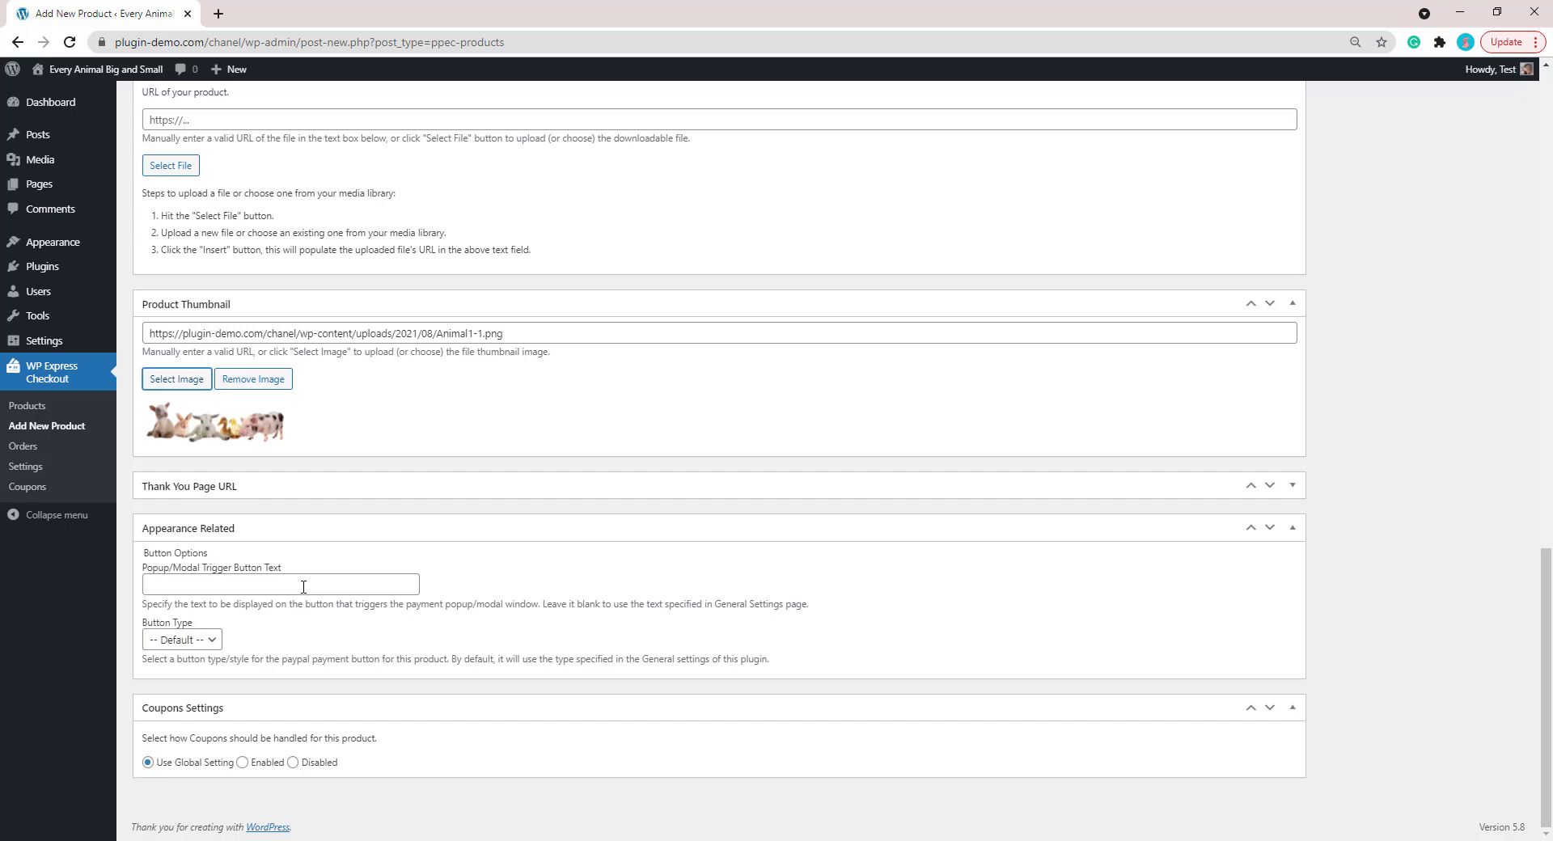
left_click(303, 586)
left_click(185, 764)
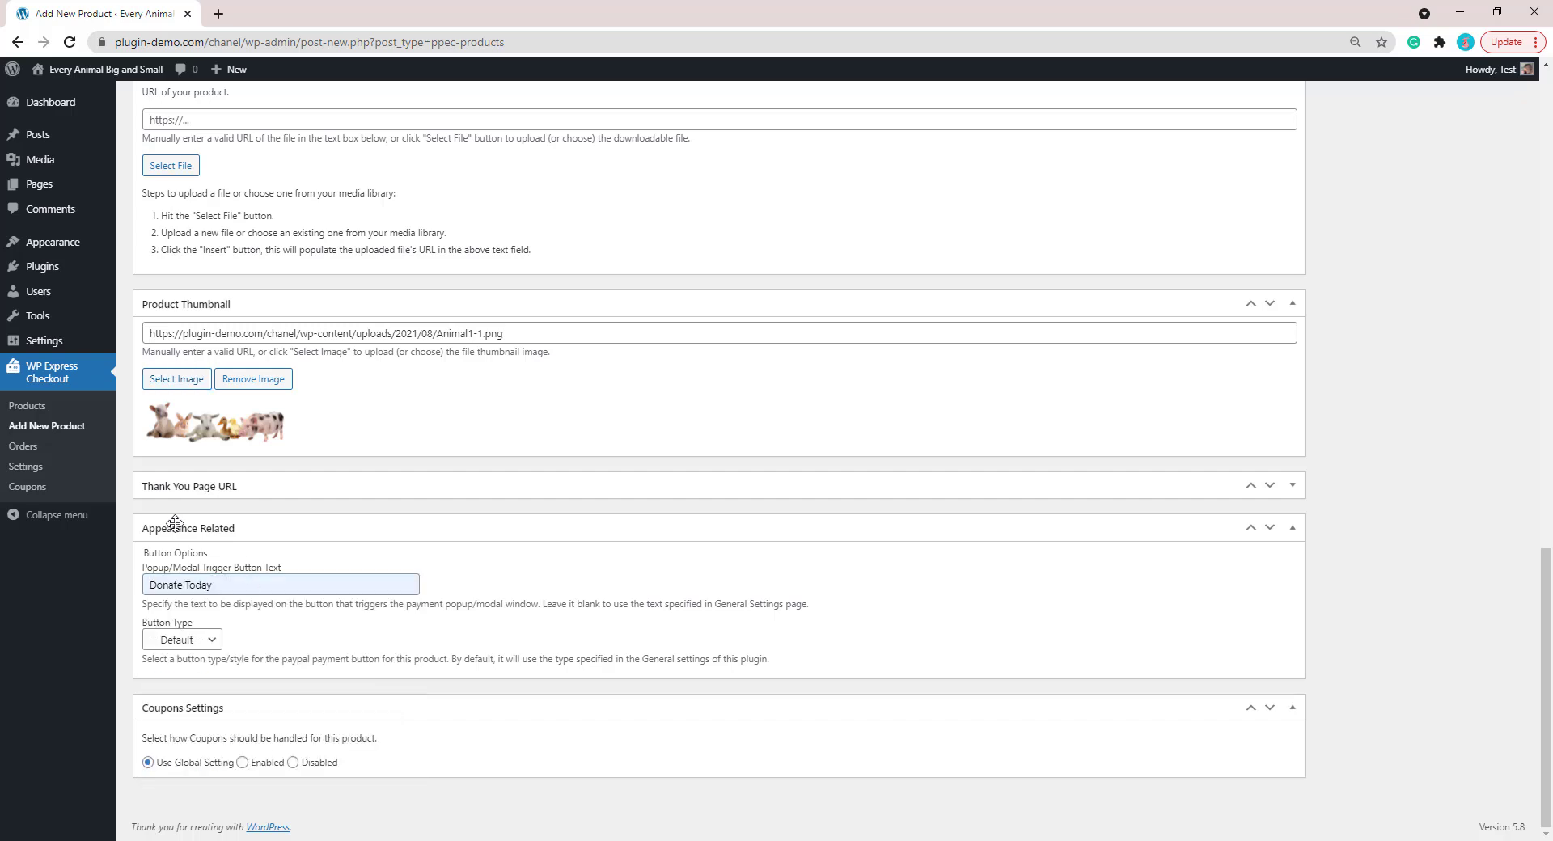
left_click(202, 641)
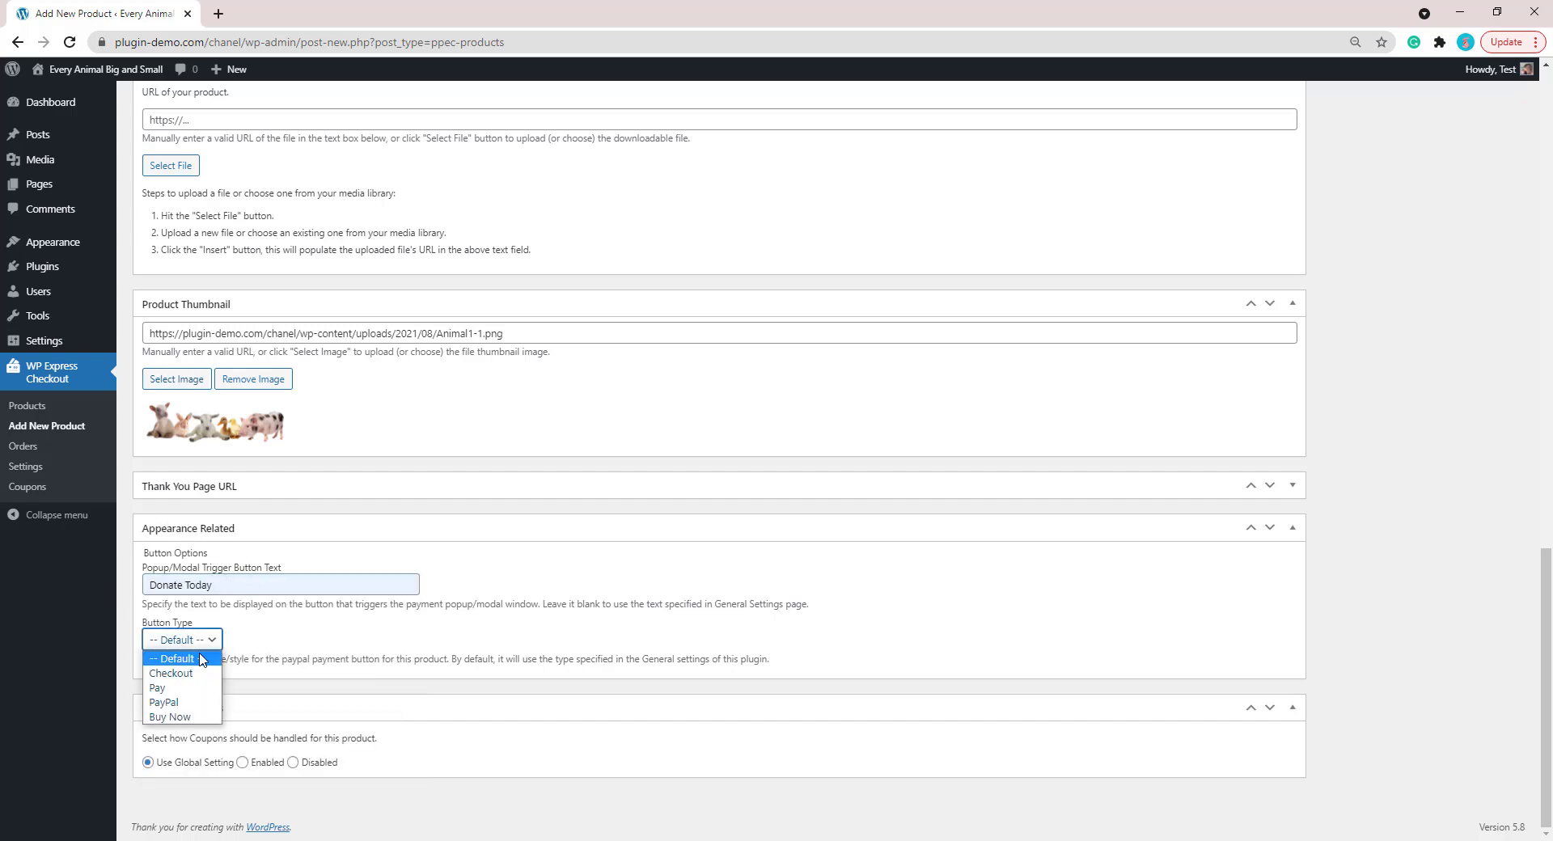
left_click(170, 689)
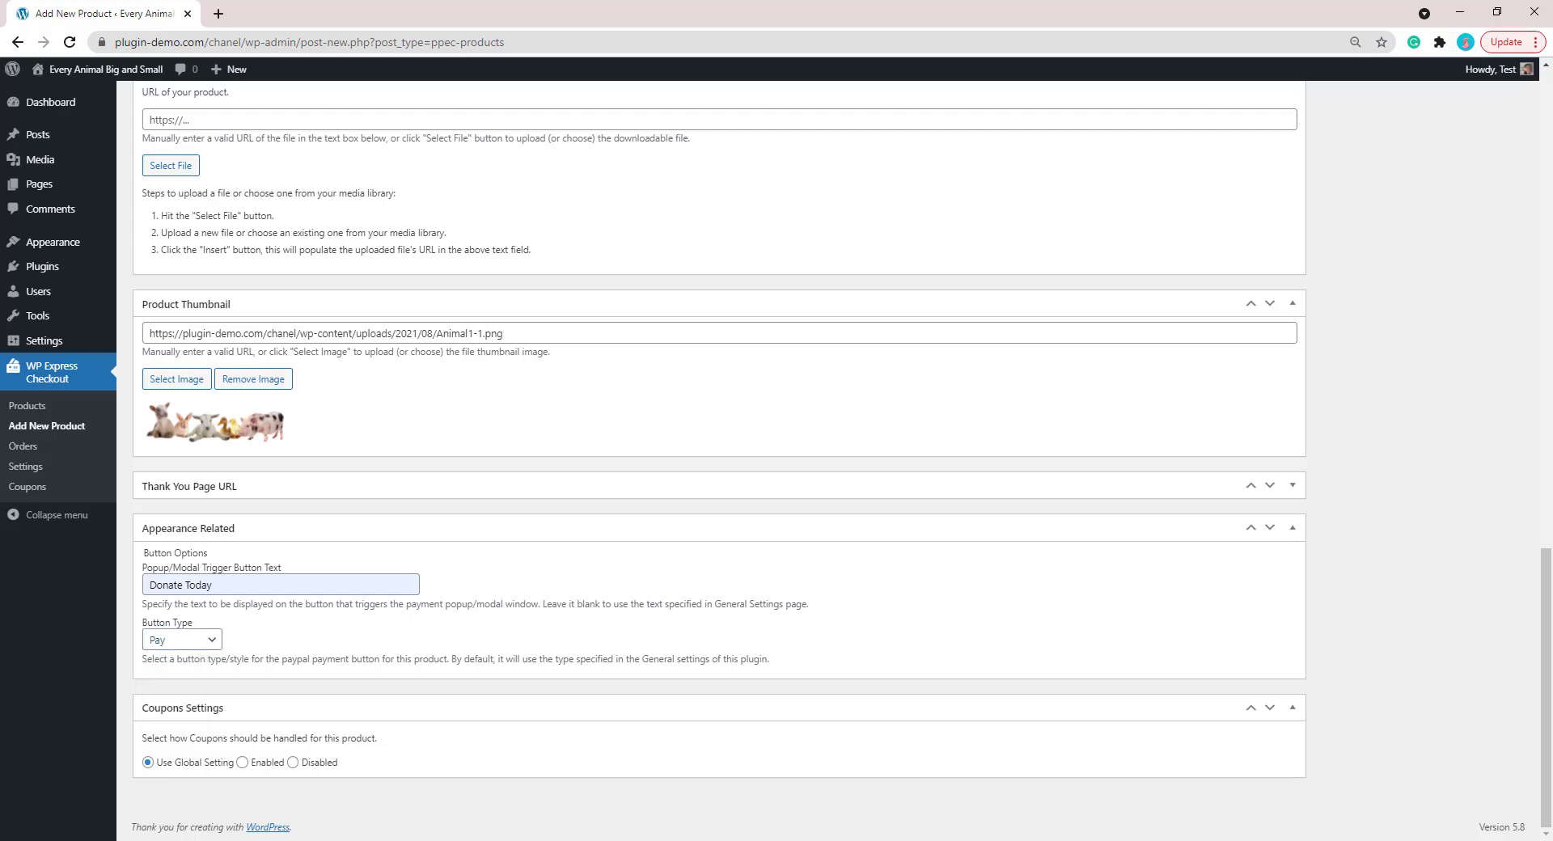
Step: Publish the donation product and copy the shortcode of "Donate to Help Our Animals" from the product list
left_click_drag(1546, 687, 1545, 210)
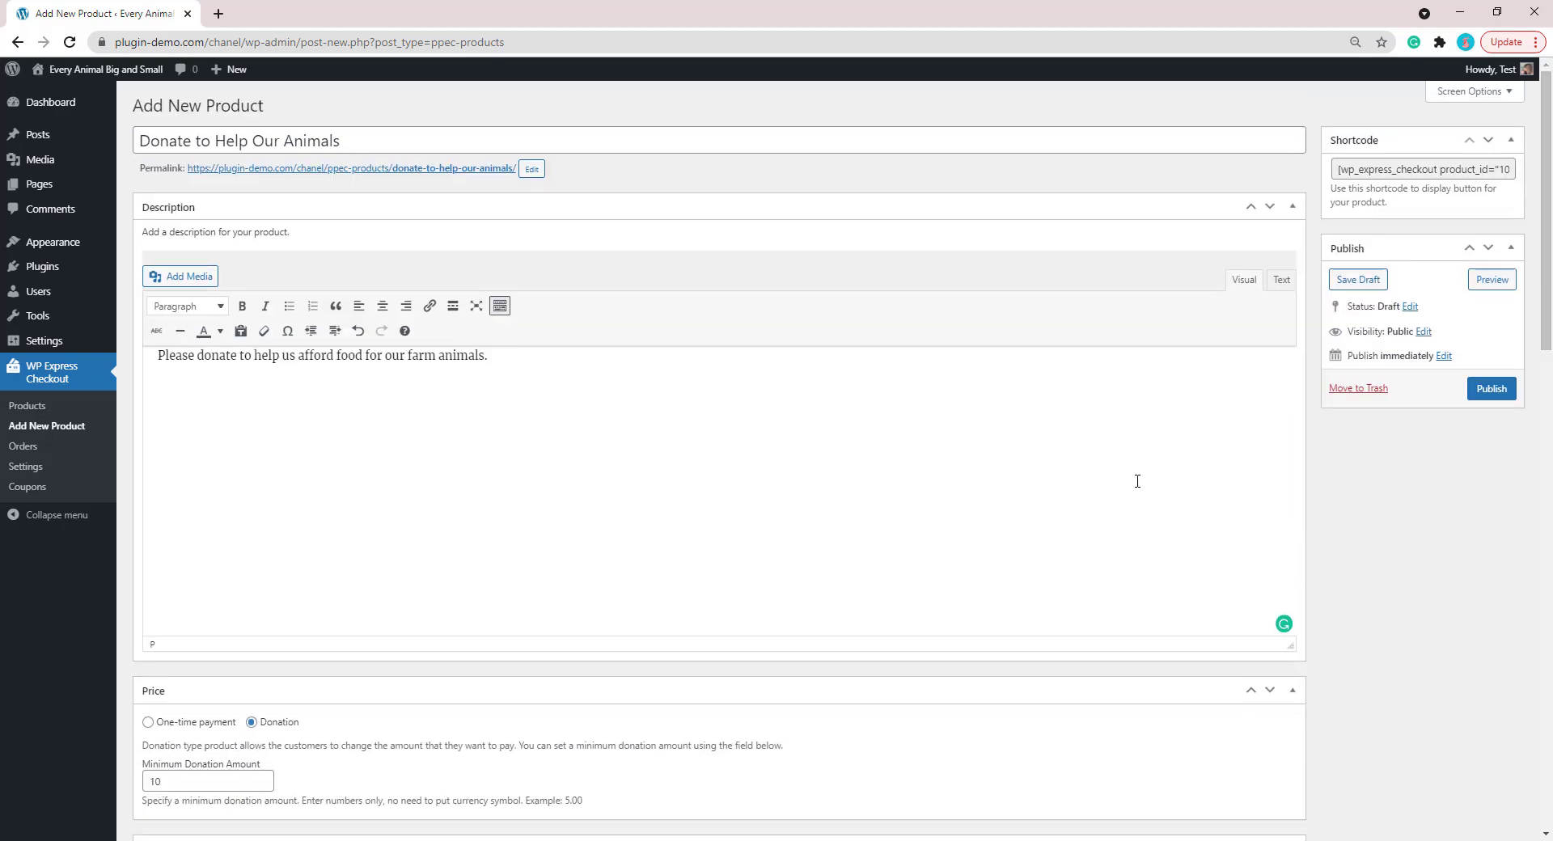
left_click(1500, 391)
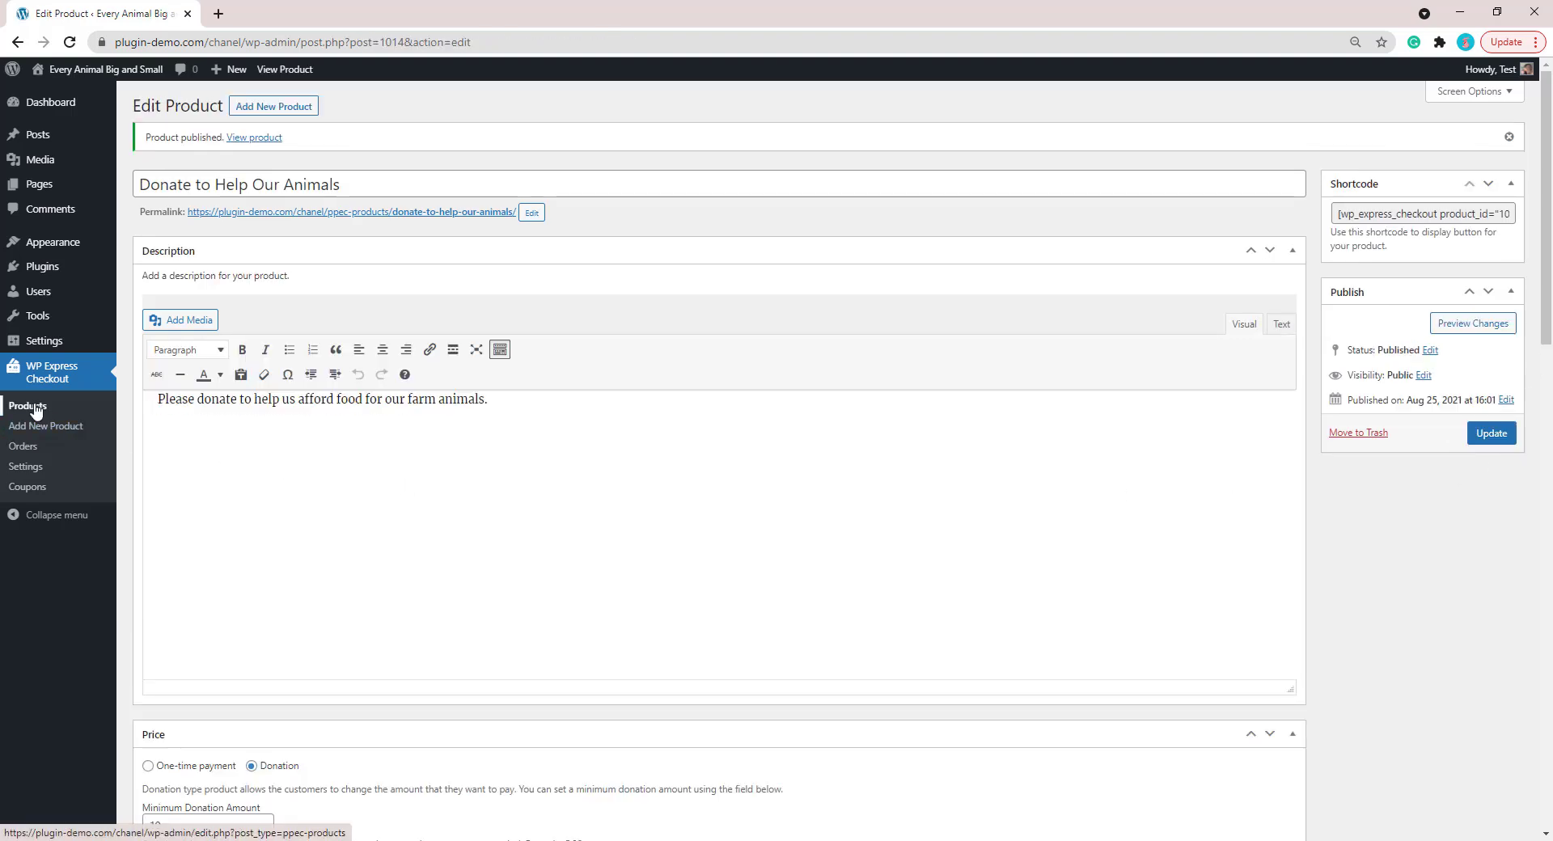
left_click(35, 410)
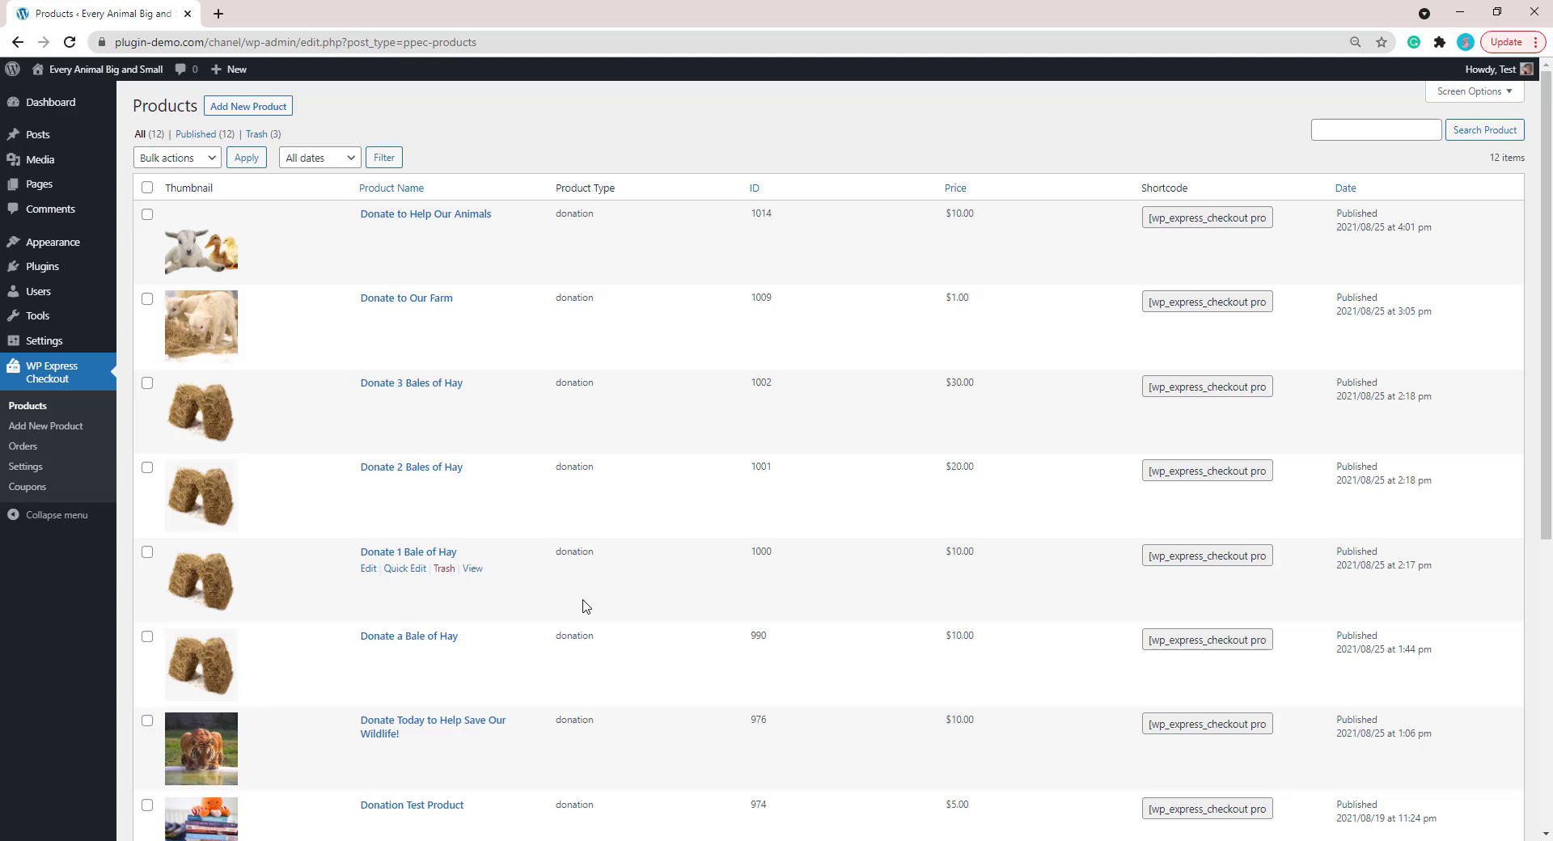
left_click(1148, 219)
left_click_drag(1149, 219, 1310, 233)
right_click(1226, 220)
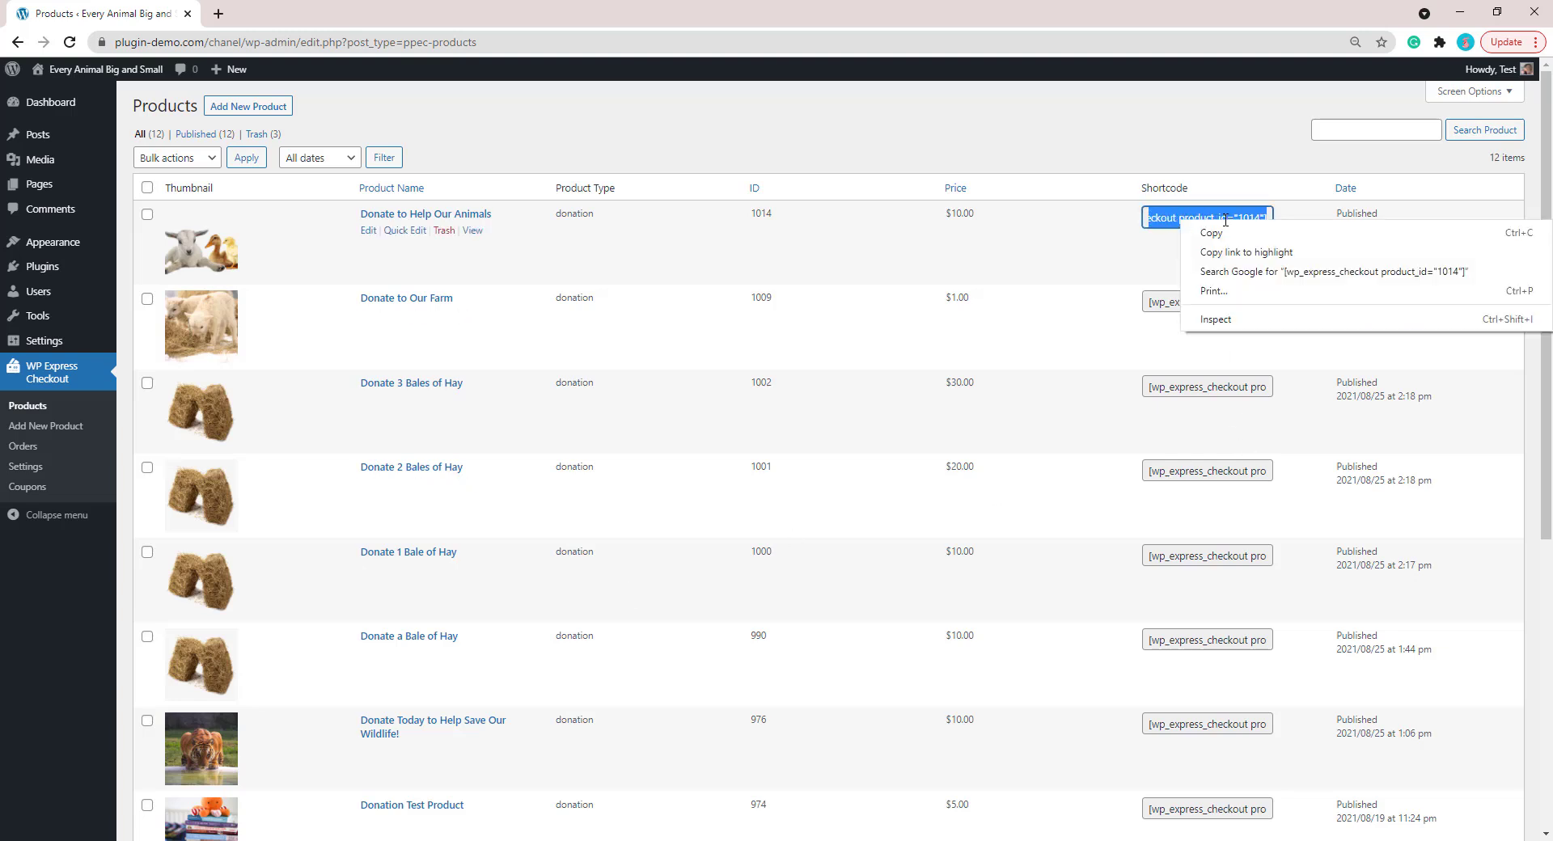
left_click(1212, 233)
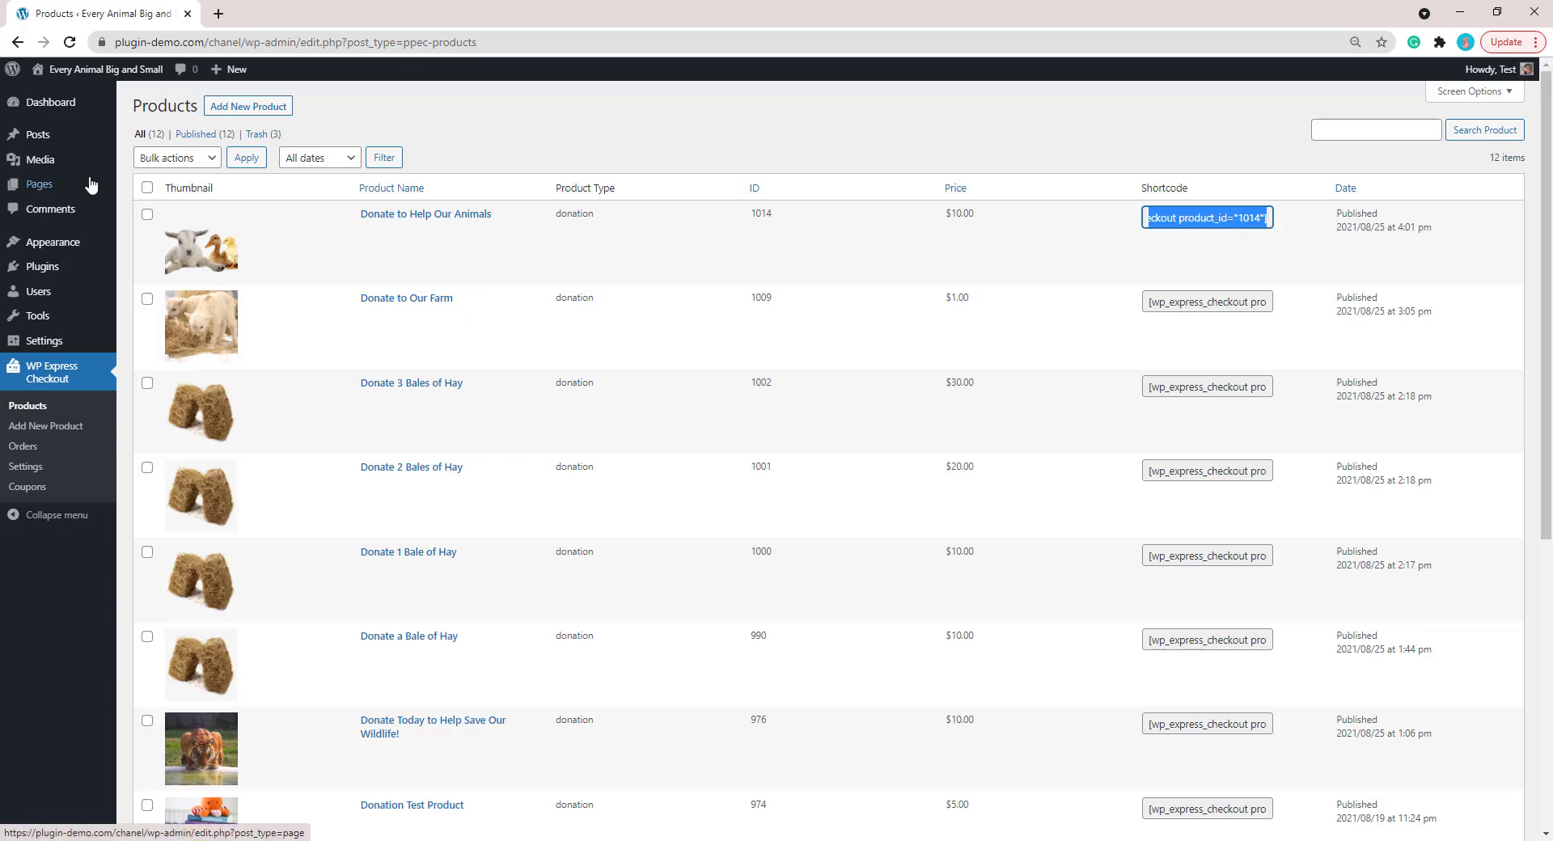
Step: Create a new page with a Shortcode block containing [wp_express_checkout product_id="1014" template="1"]
mouse_move(63, 185)
left_click(151, 206)
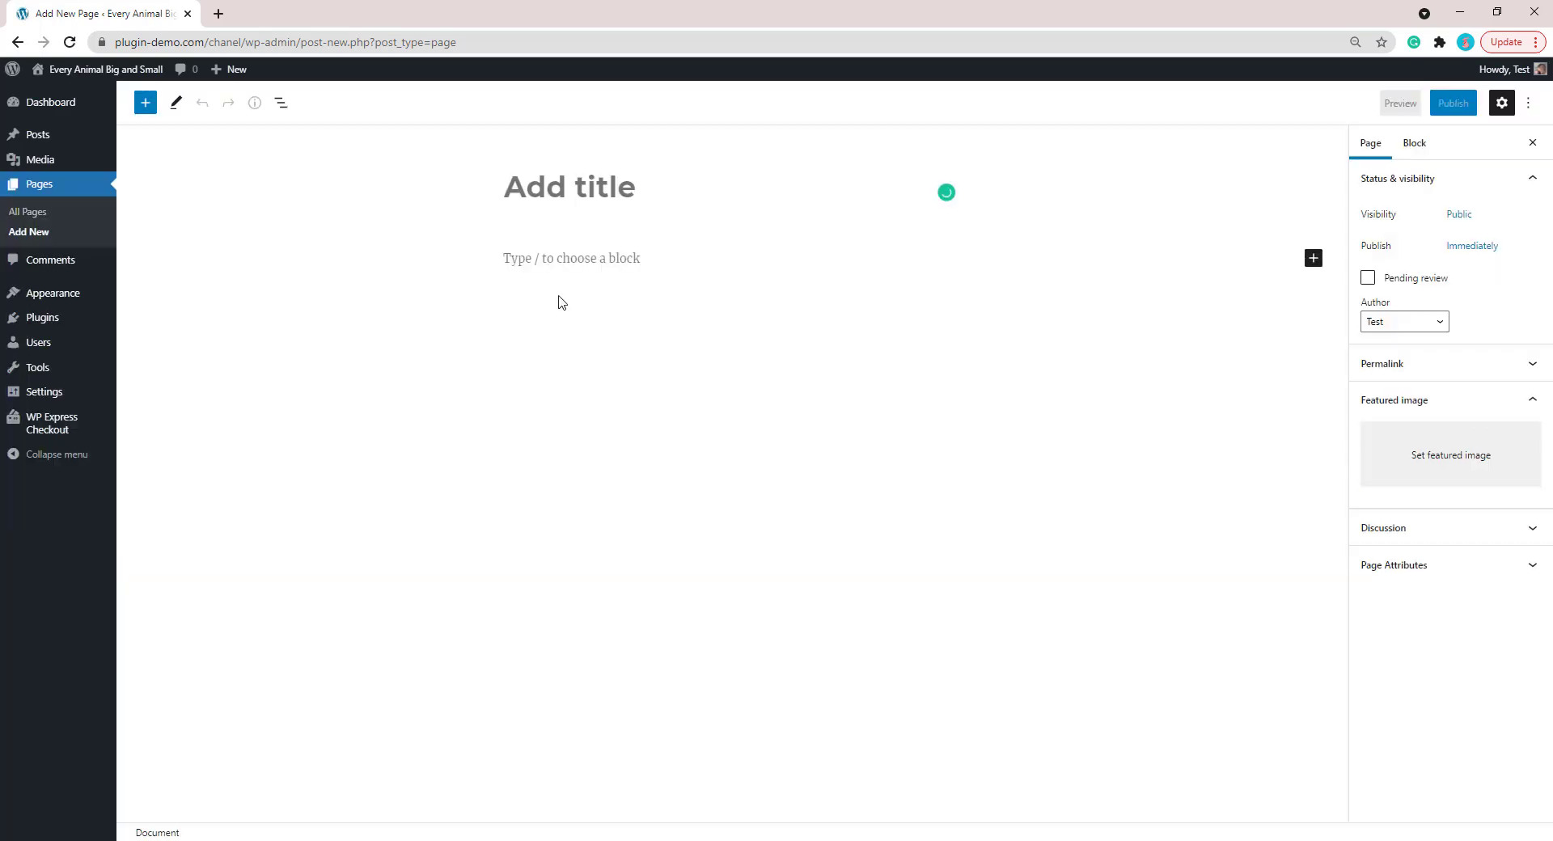
left_click(598, 254)
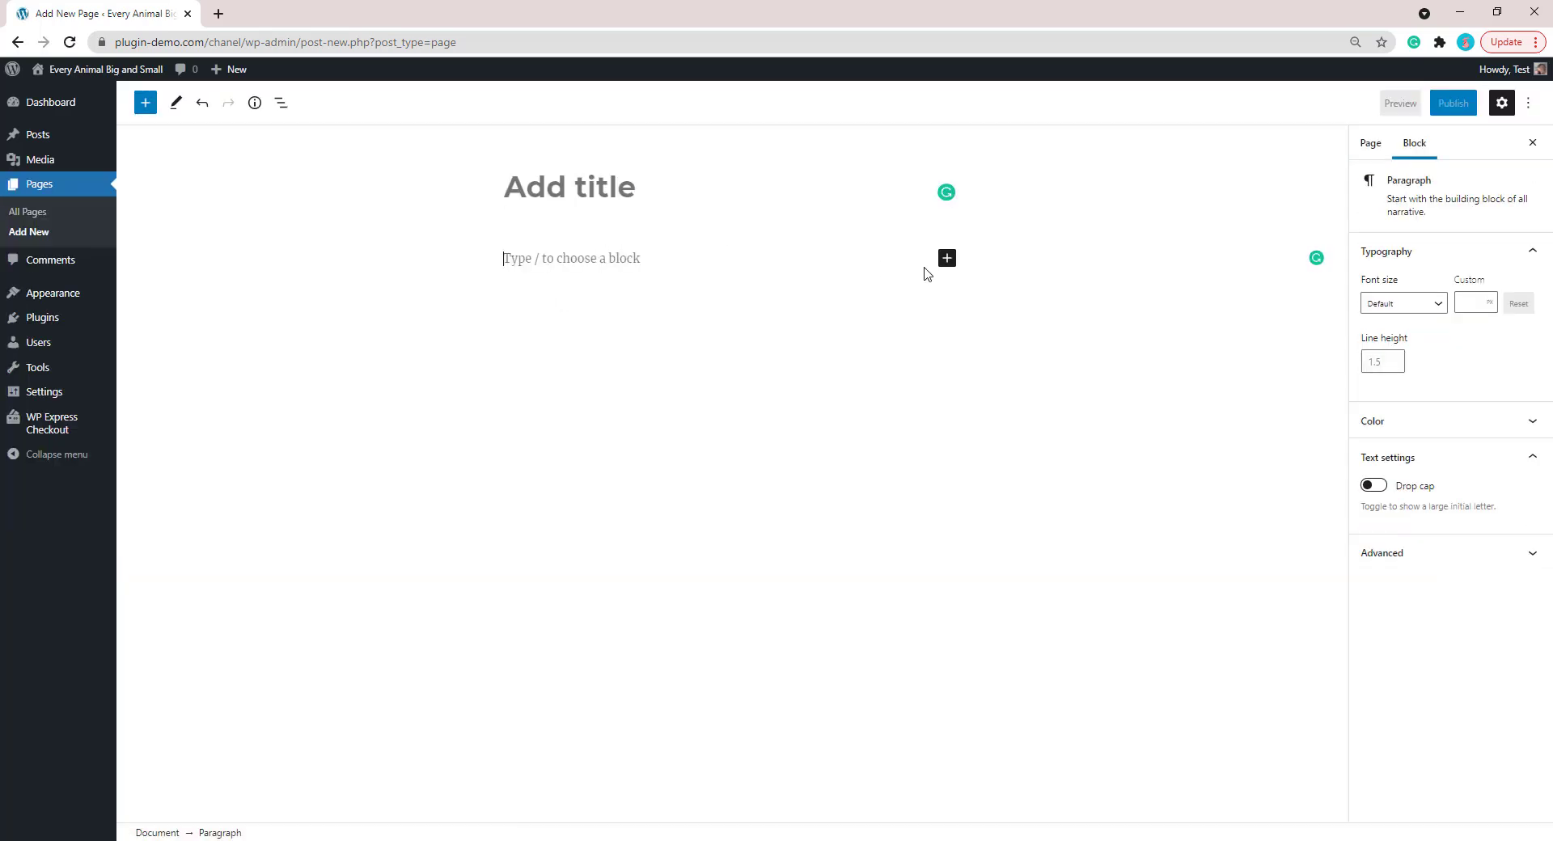
left_click(948, 258)
left_click(1071, 409)
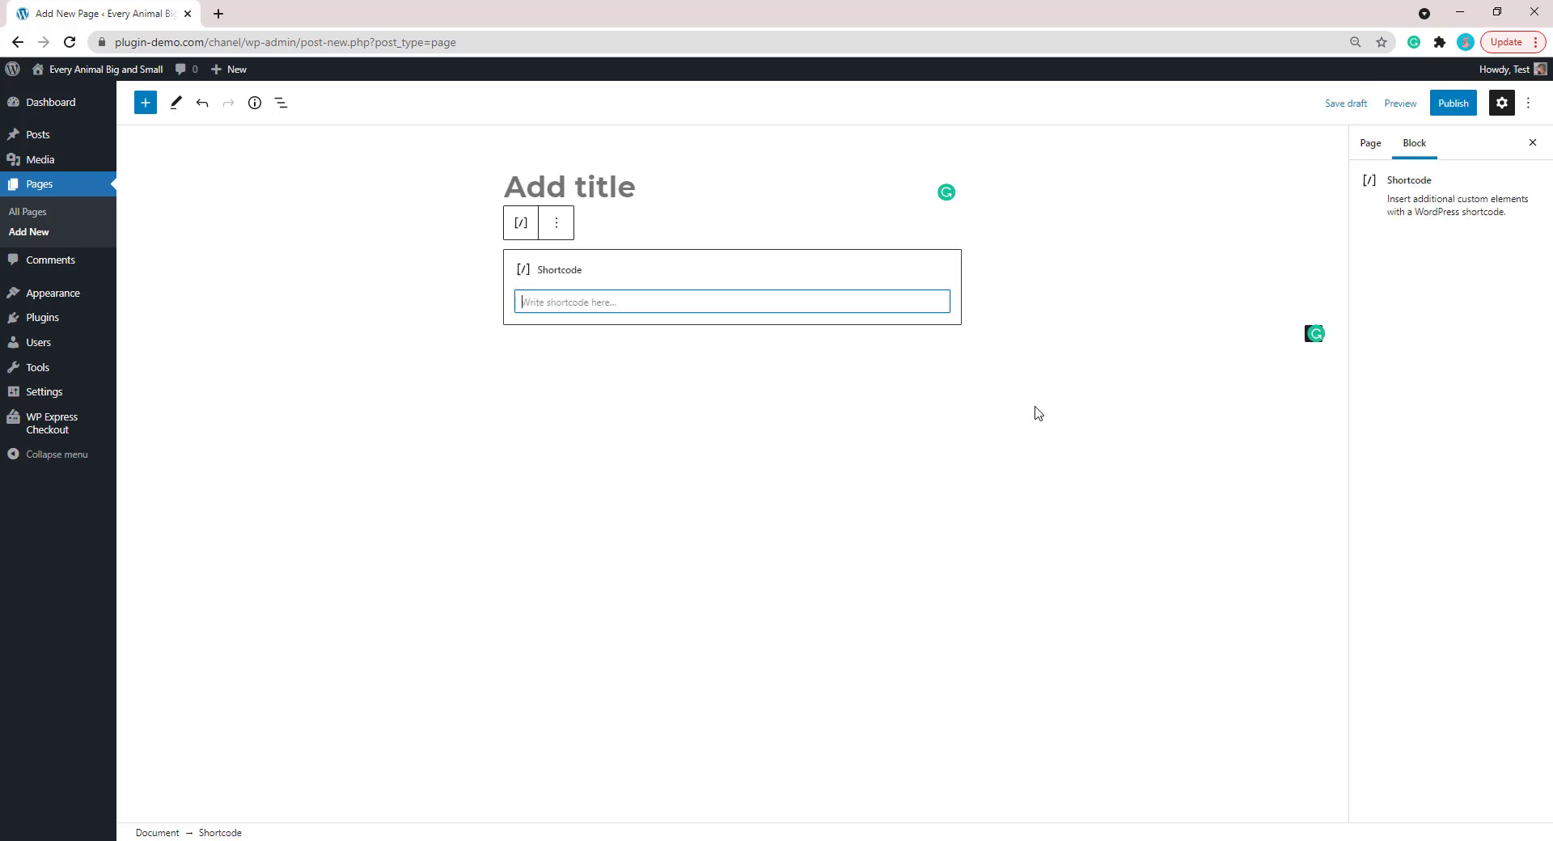
key("ctrl+v")
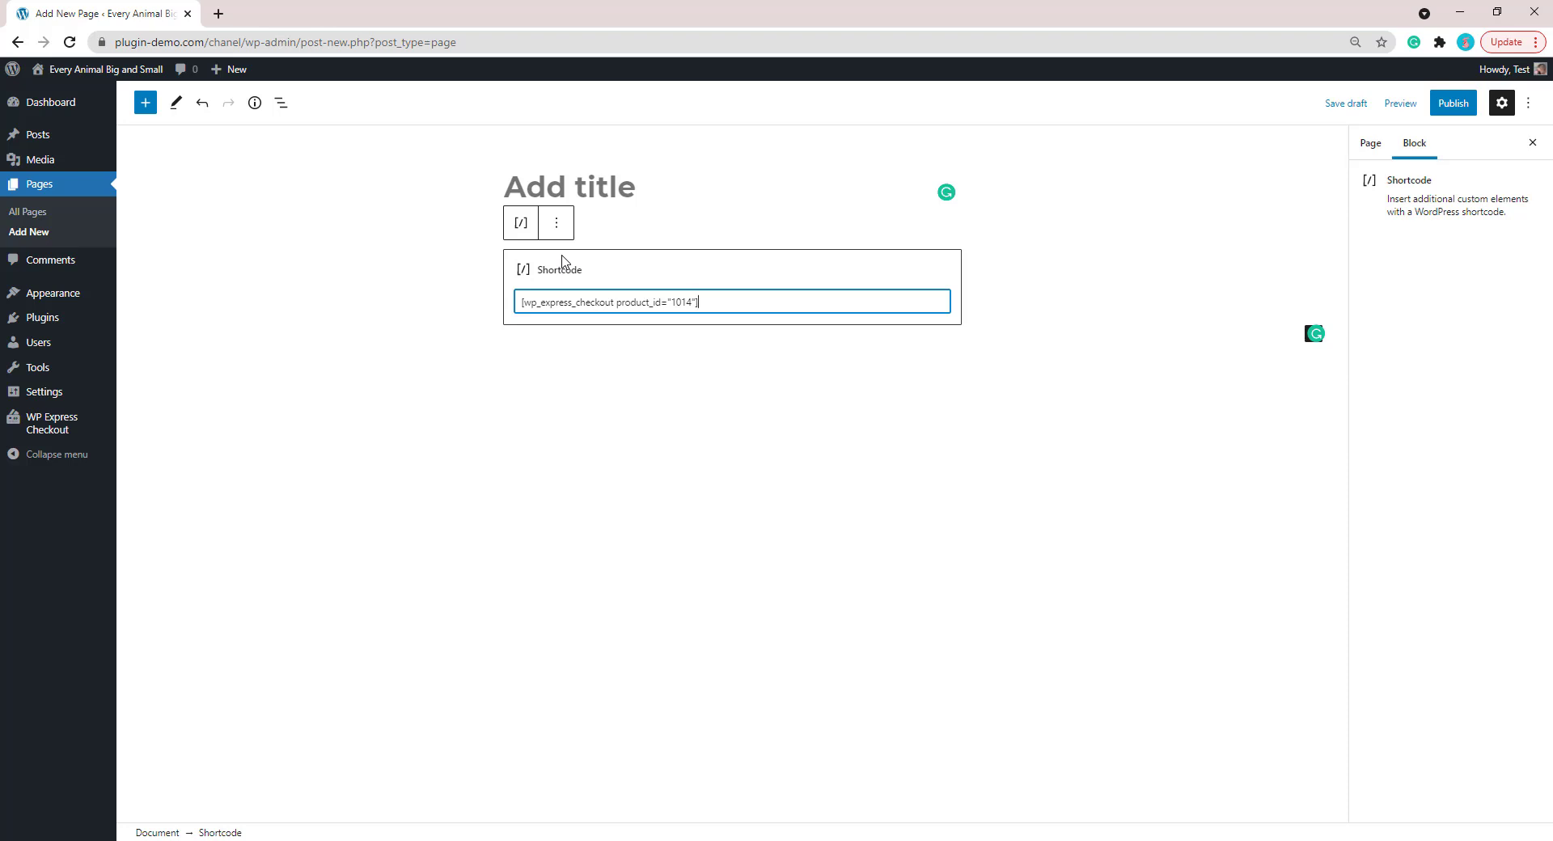
type("template=\"")
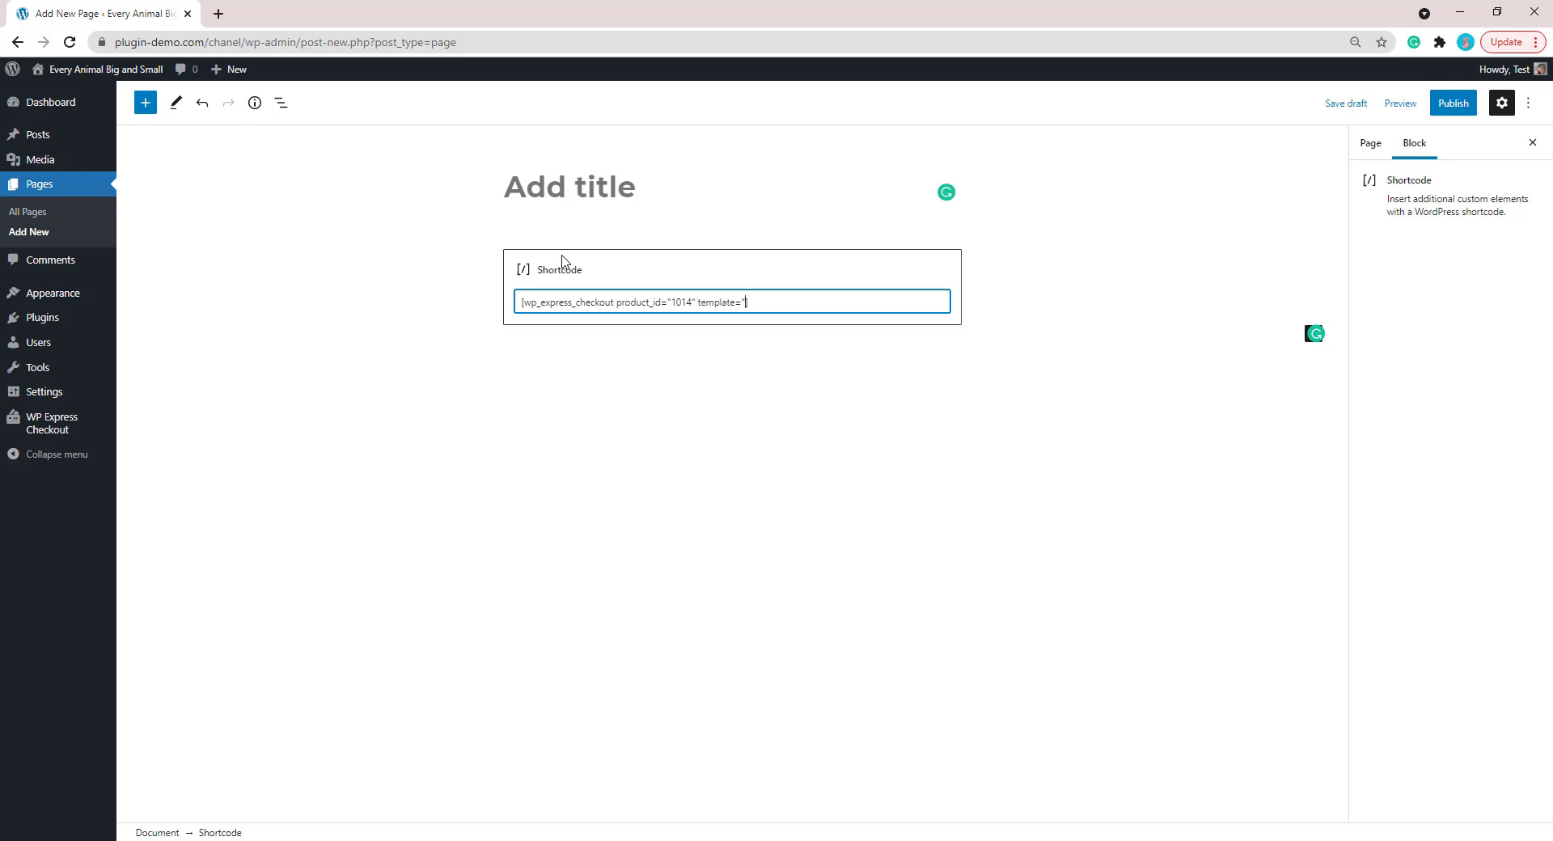
type("1\"")
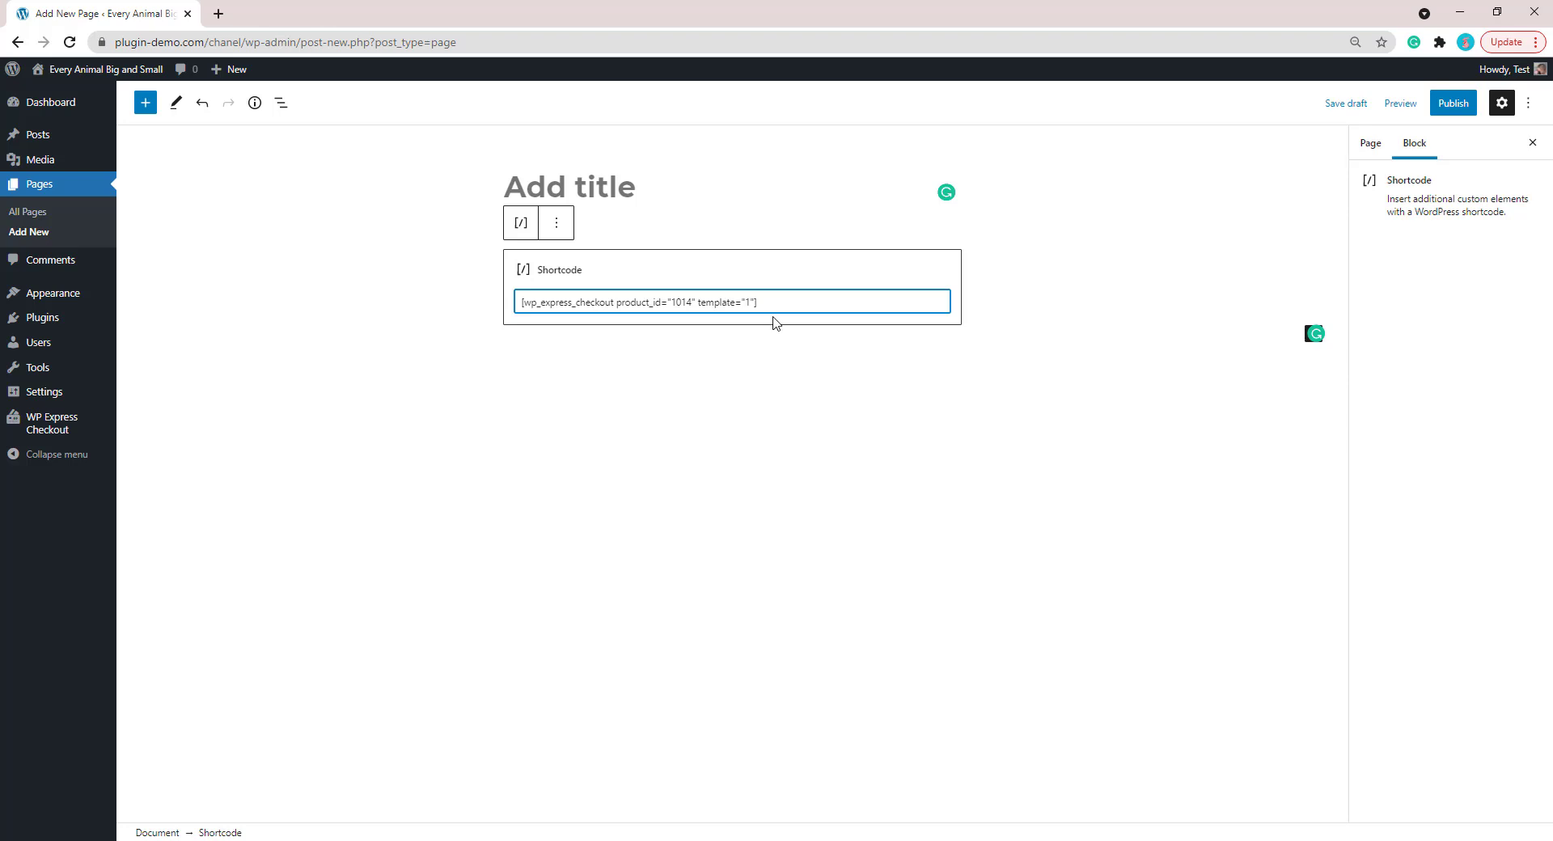
Step: Title the new page "Donate Today"
left_click(602, 187)
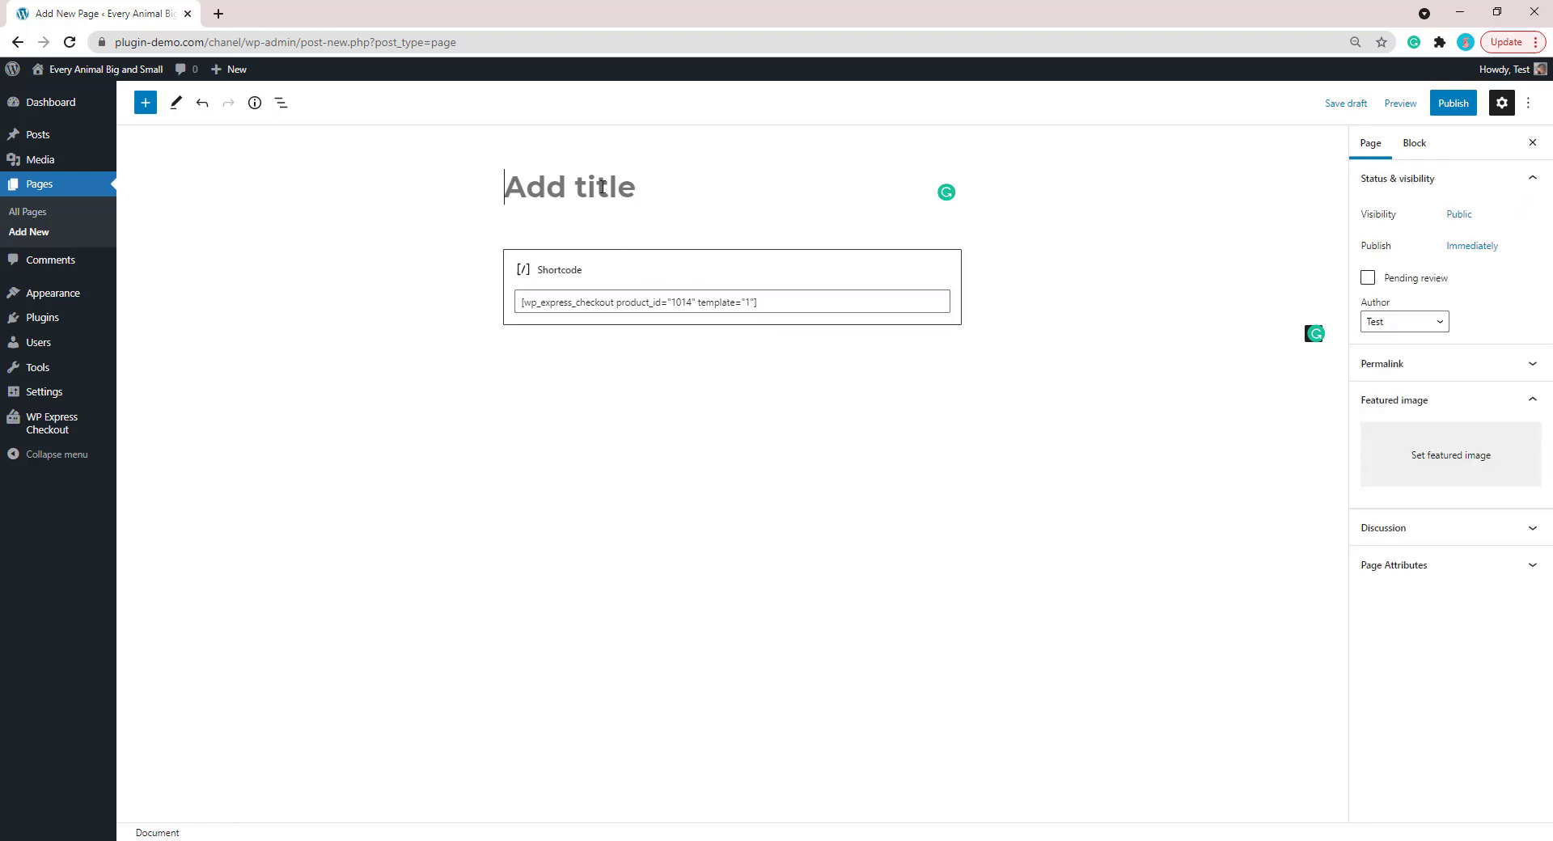
type("Donate Today")
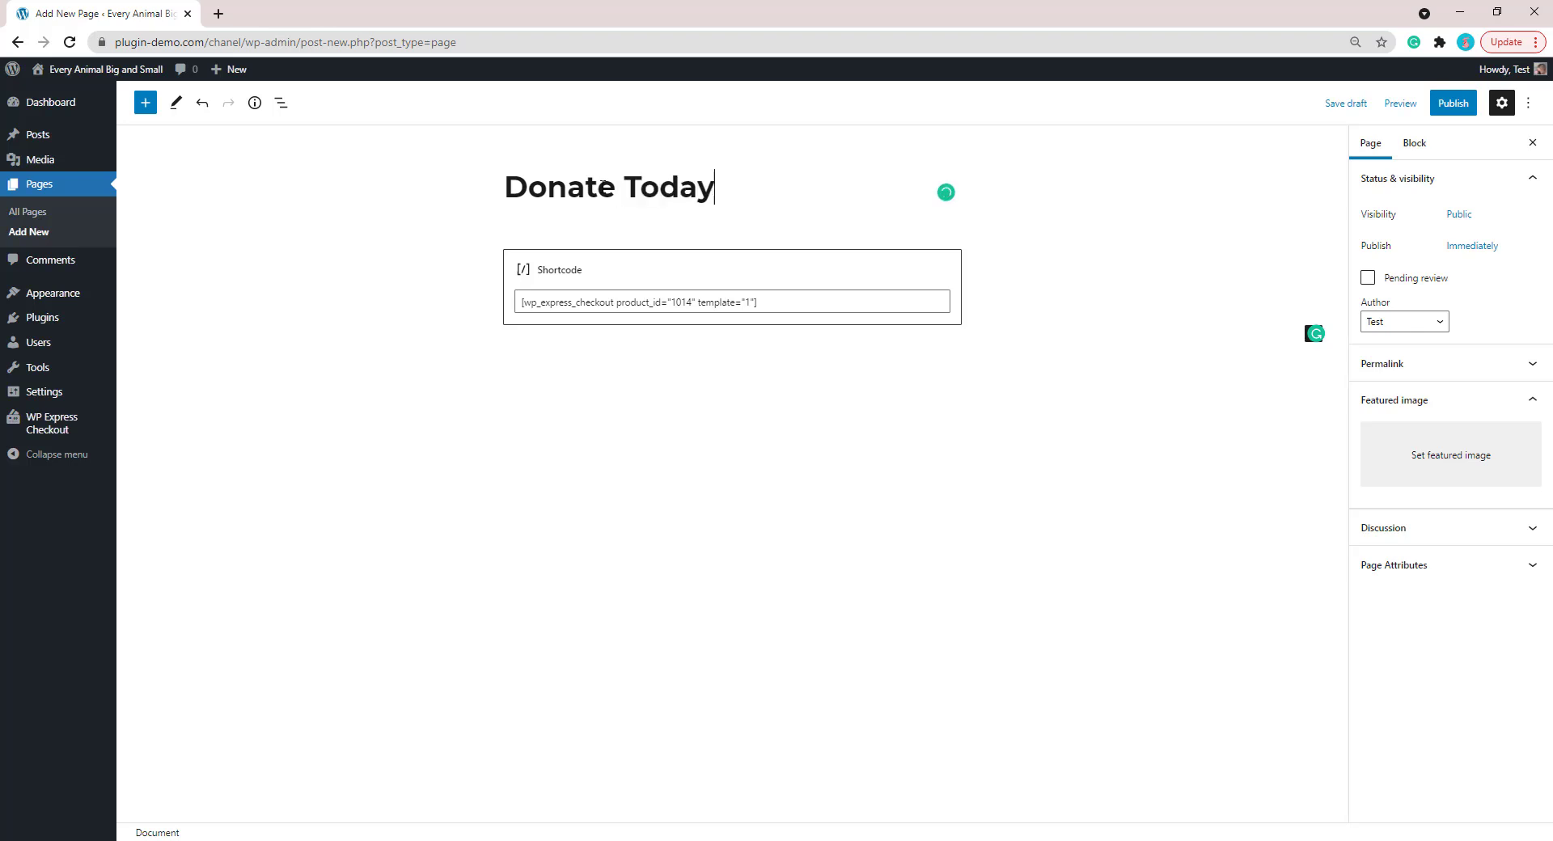
left_click(609, 442)
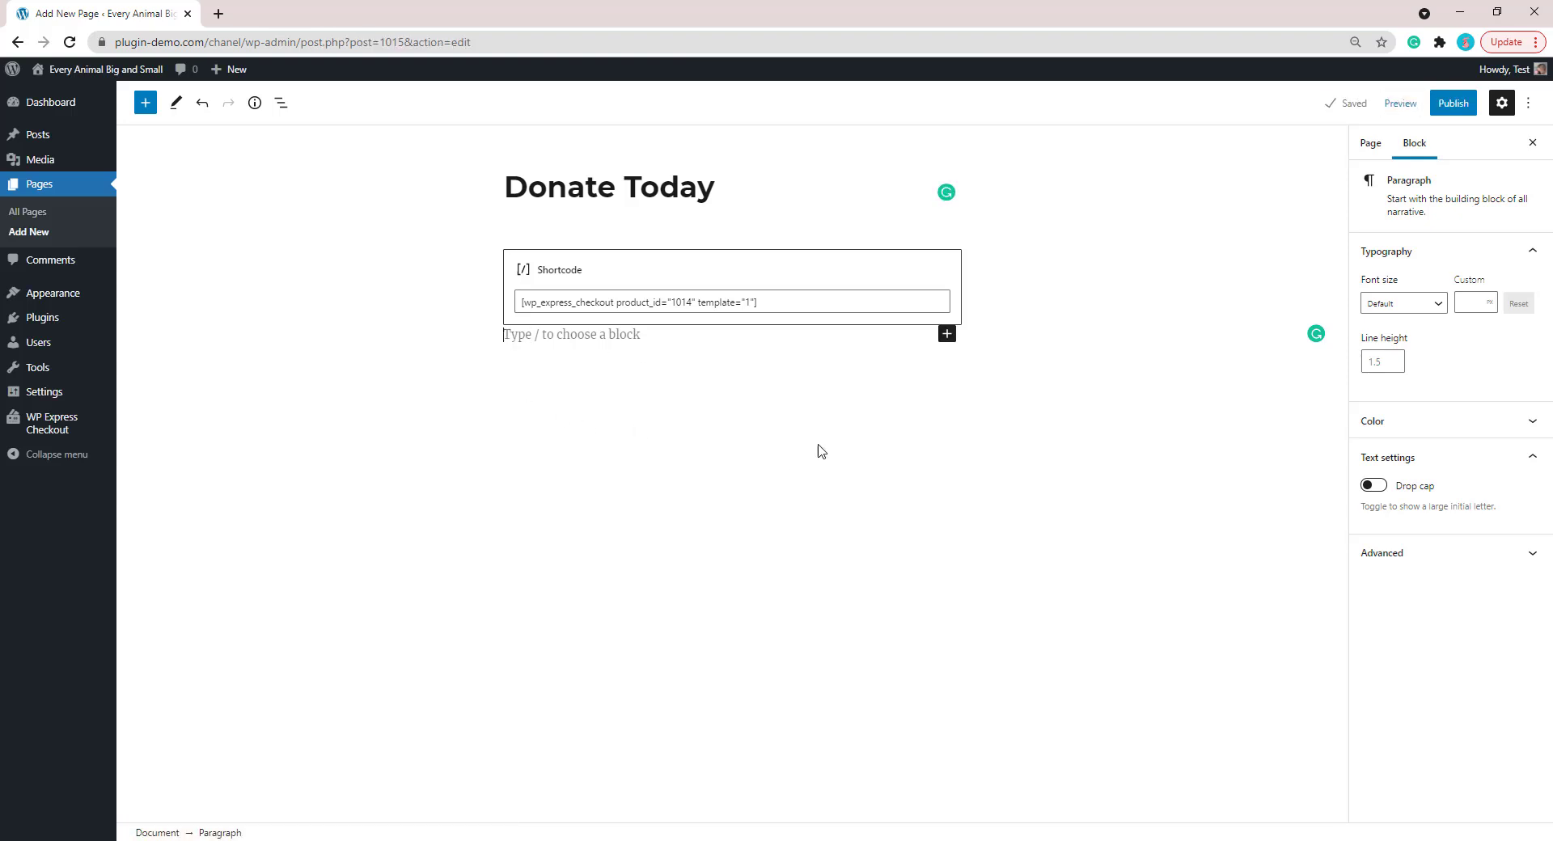
Step: Publish the "Donate Today" page and open it on the live site
left_click(1458, 111)
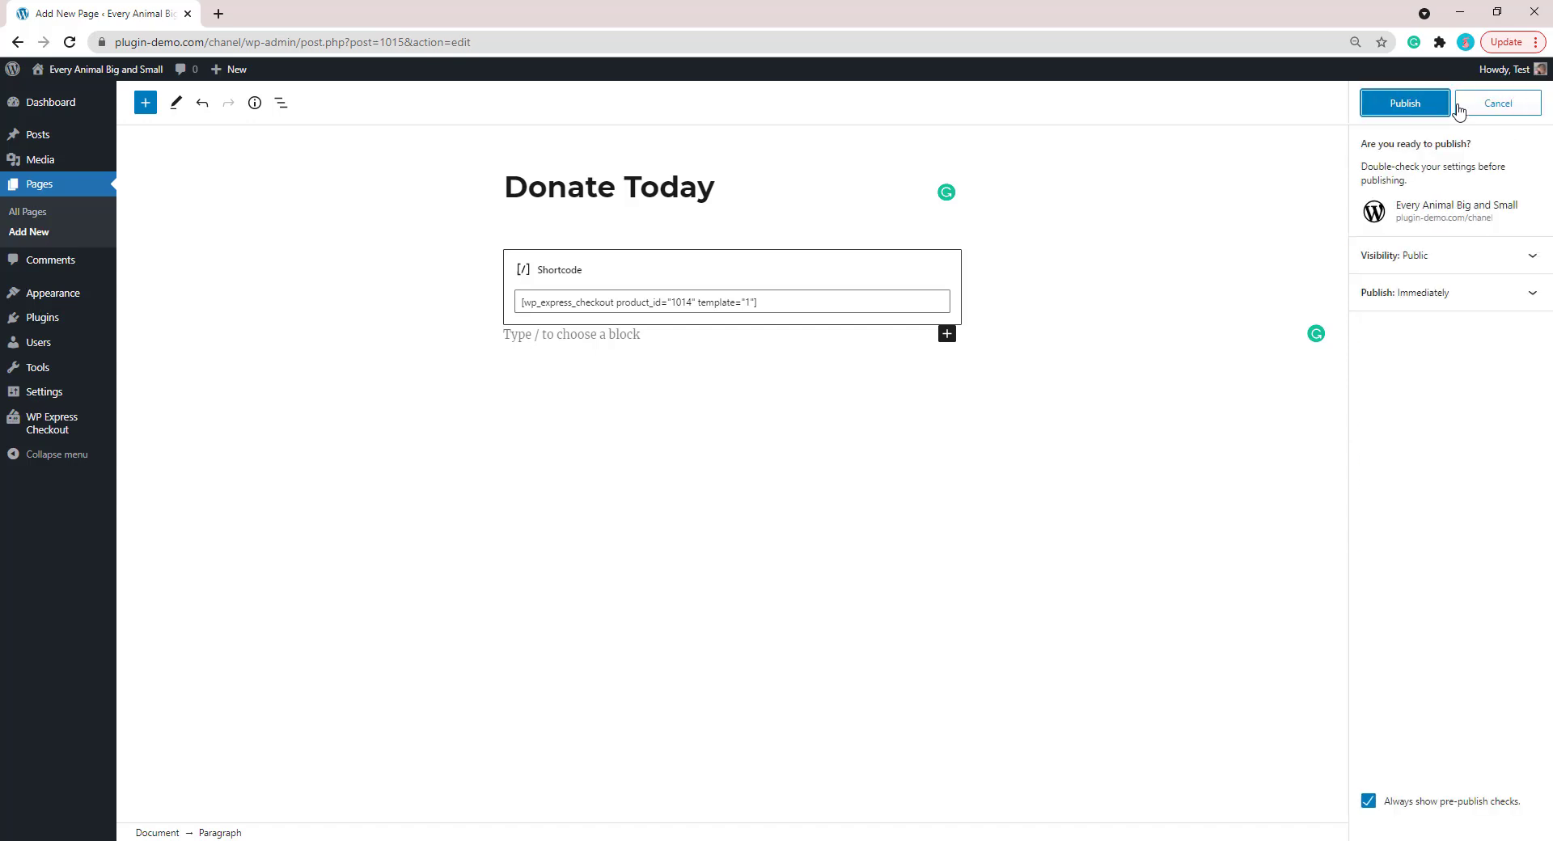
left_click(1405, 105)
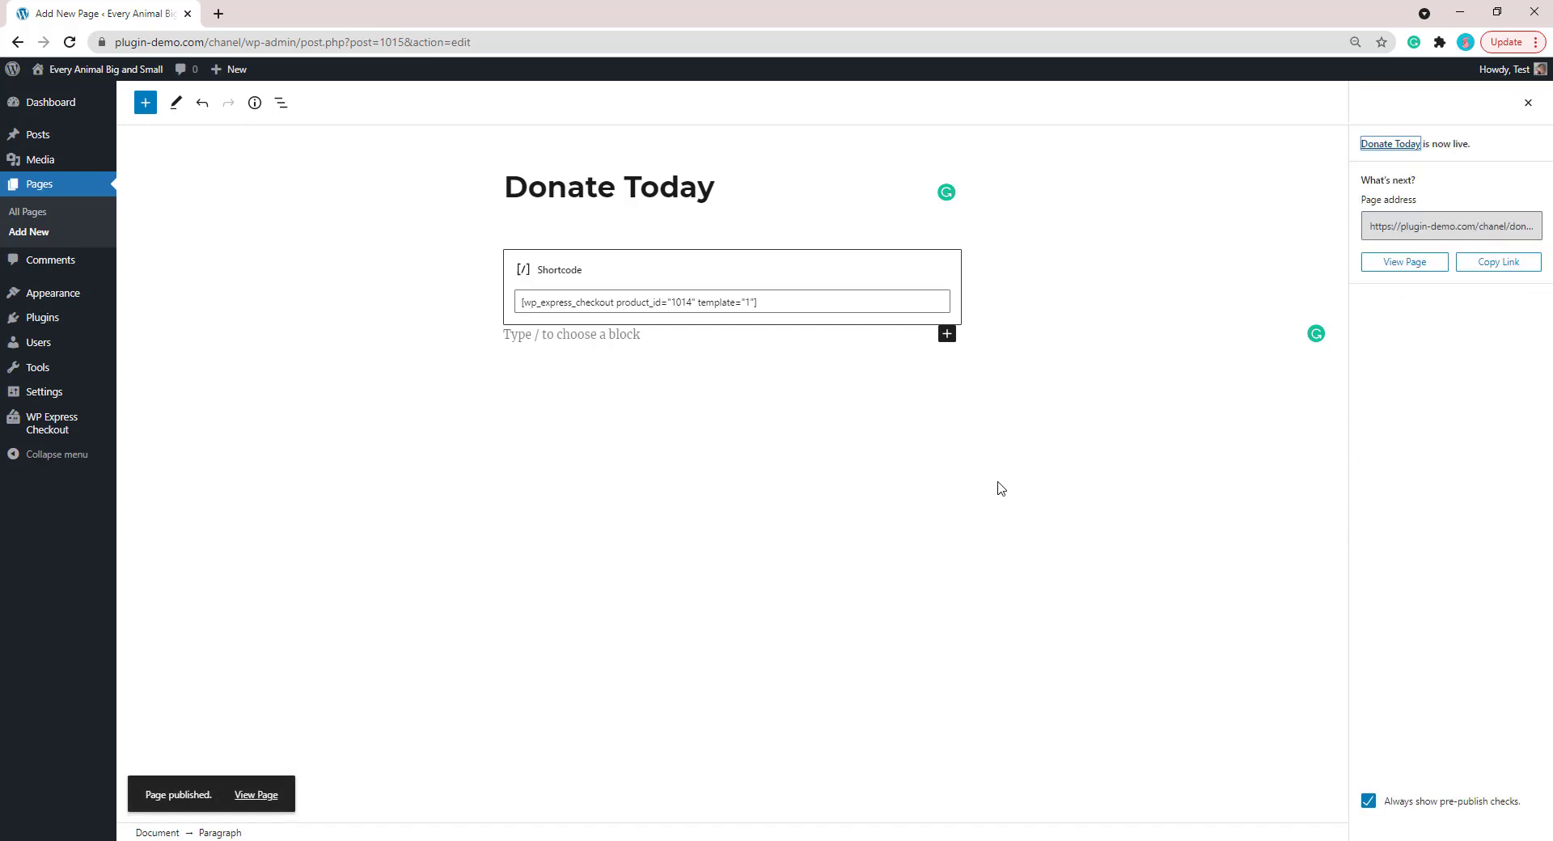
left_click(267, 794)
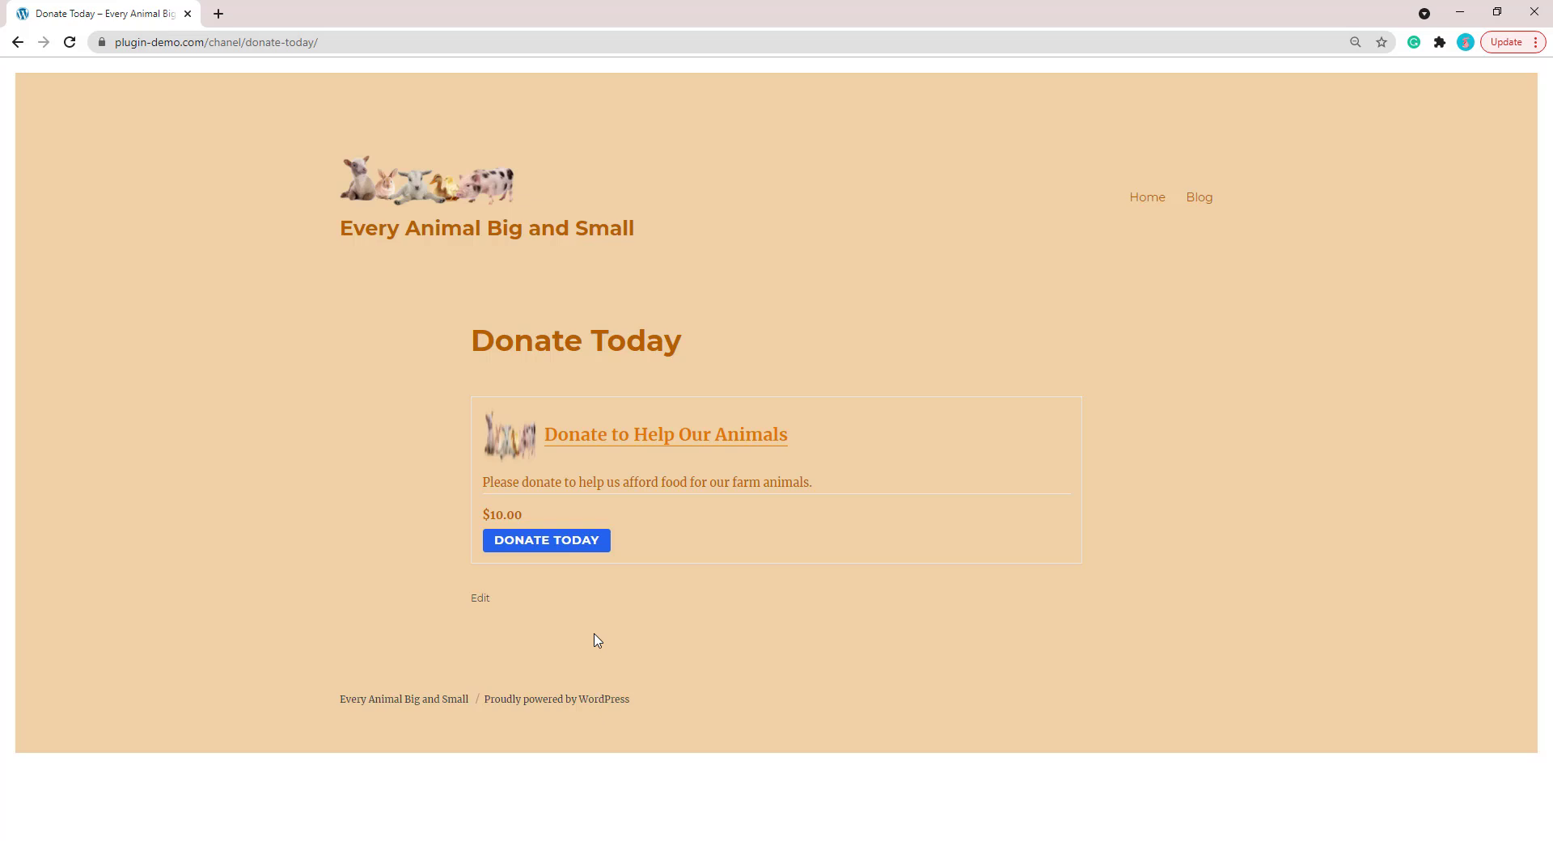
Step: Open the payment form of the "Donate to Help Our Animals" product and enter a donation amount of 20 USD
left_click(588, 549)
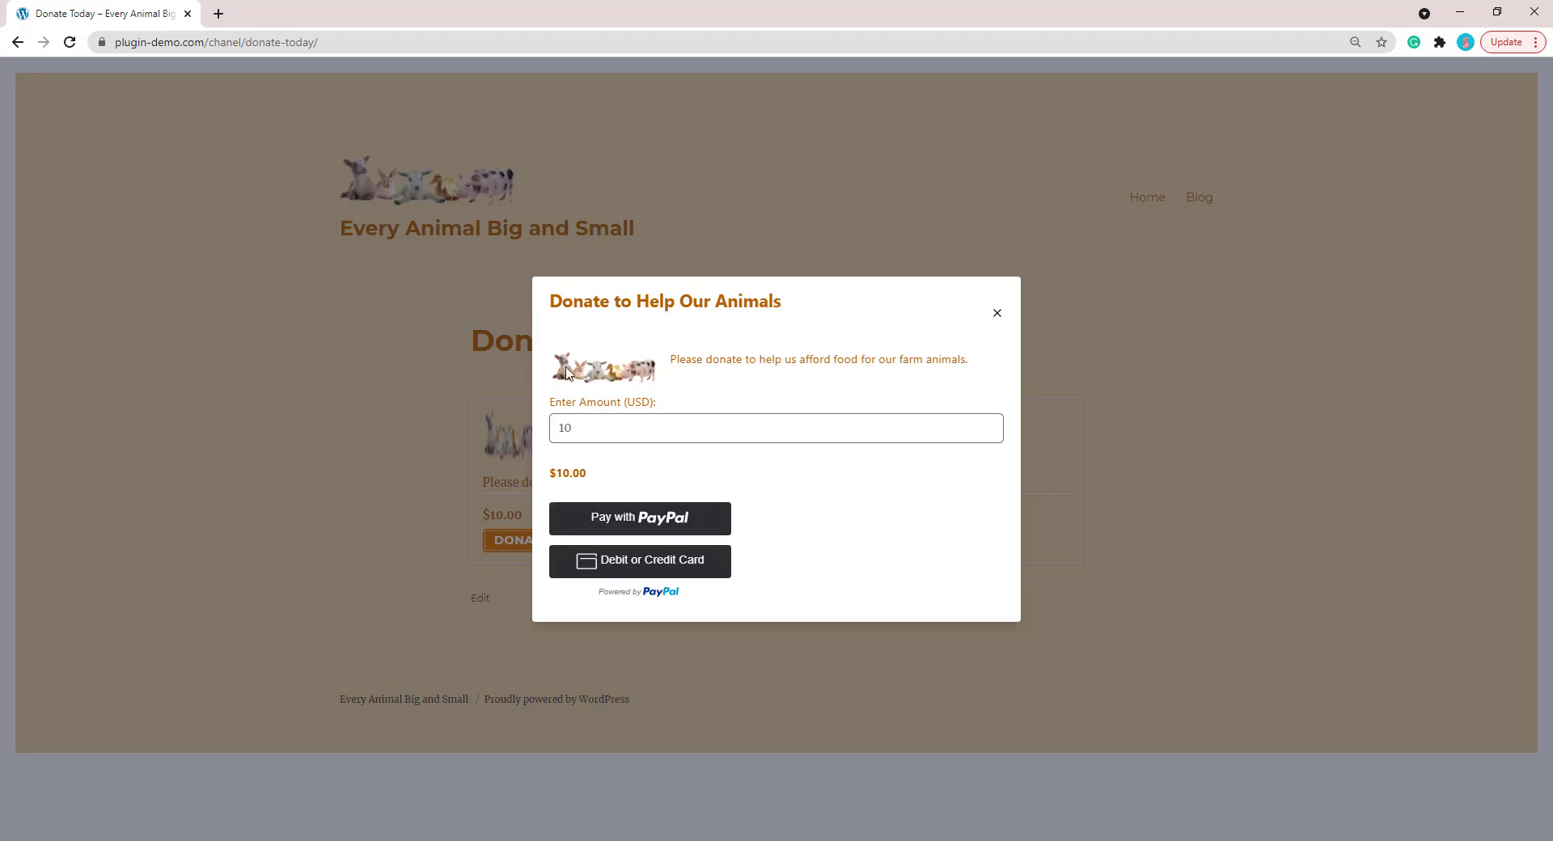
left_click_drag(595, 438, 544, 439)
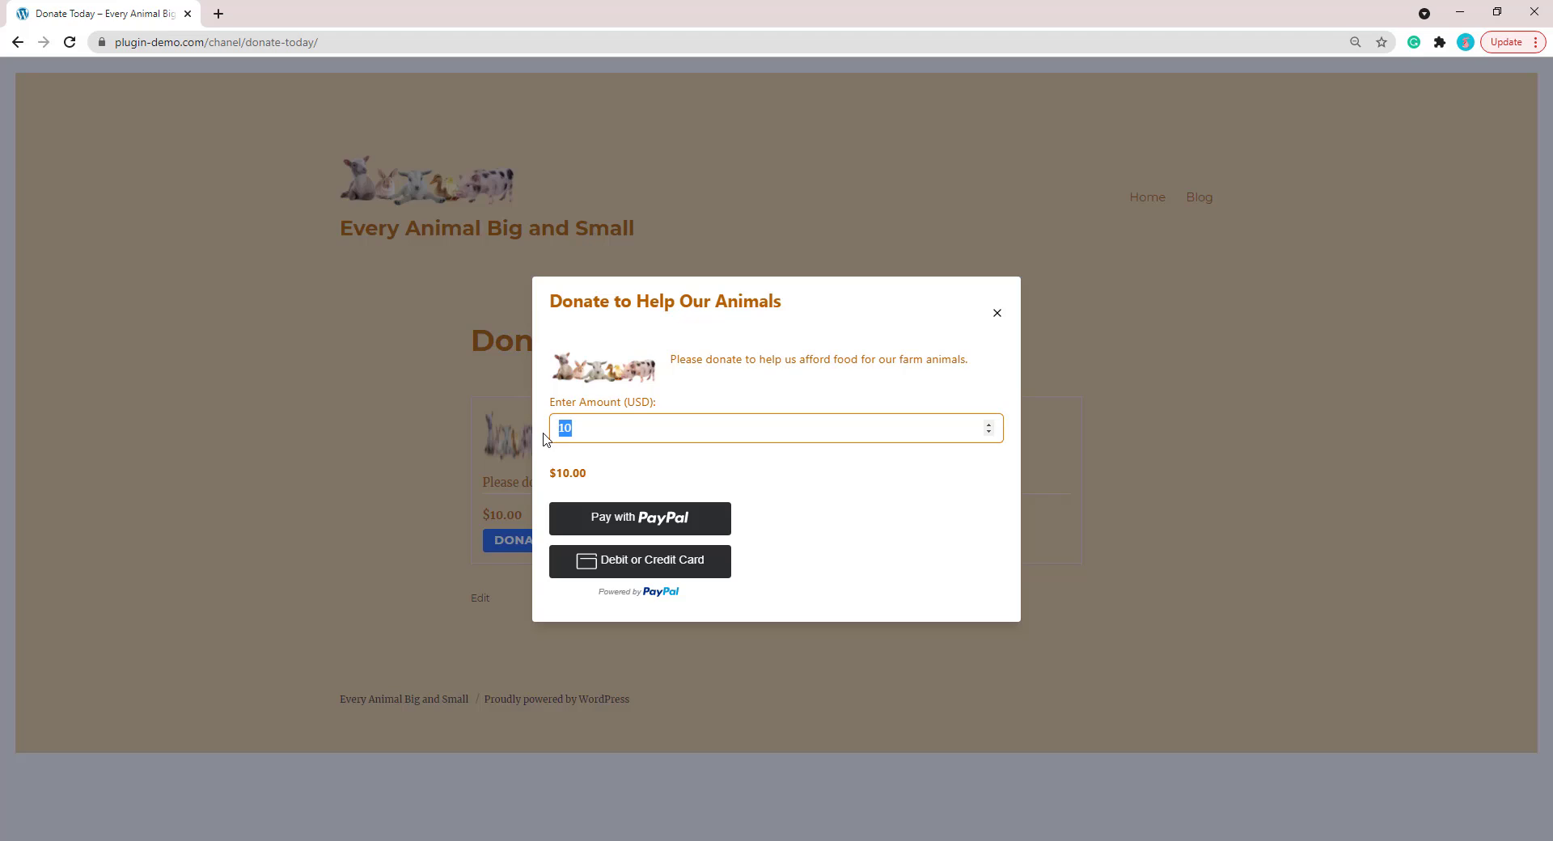
type("20")
left_click(634, 462)
Step: Change the donation amount to 18 USD
left_click(615, 434)
key("BackSpace")
key("BackSpace")
type("18")
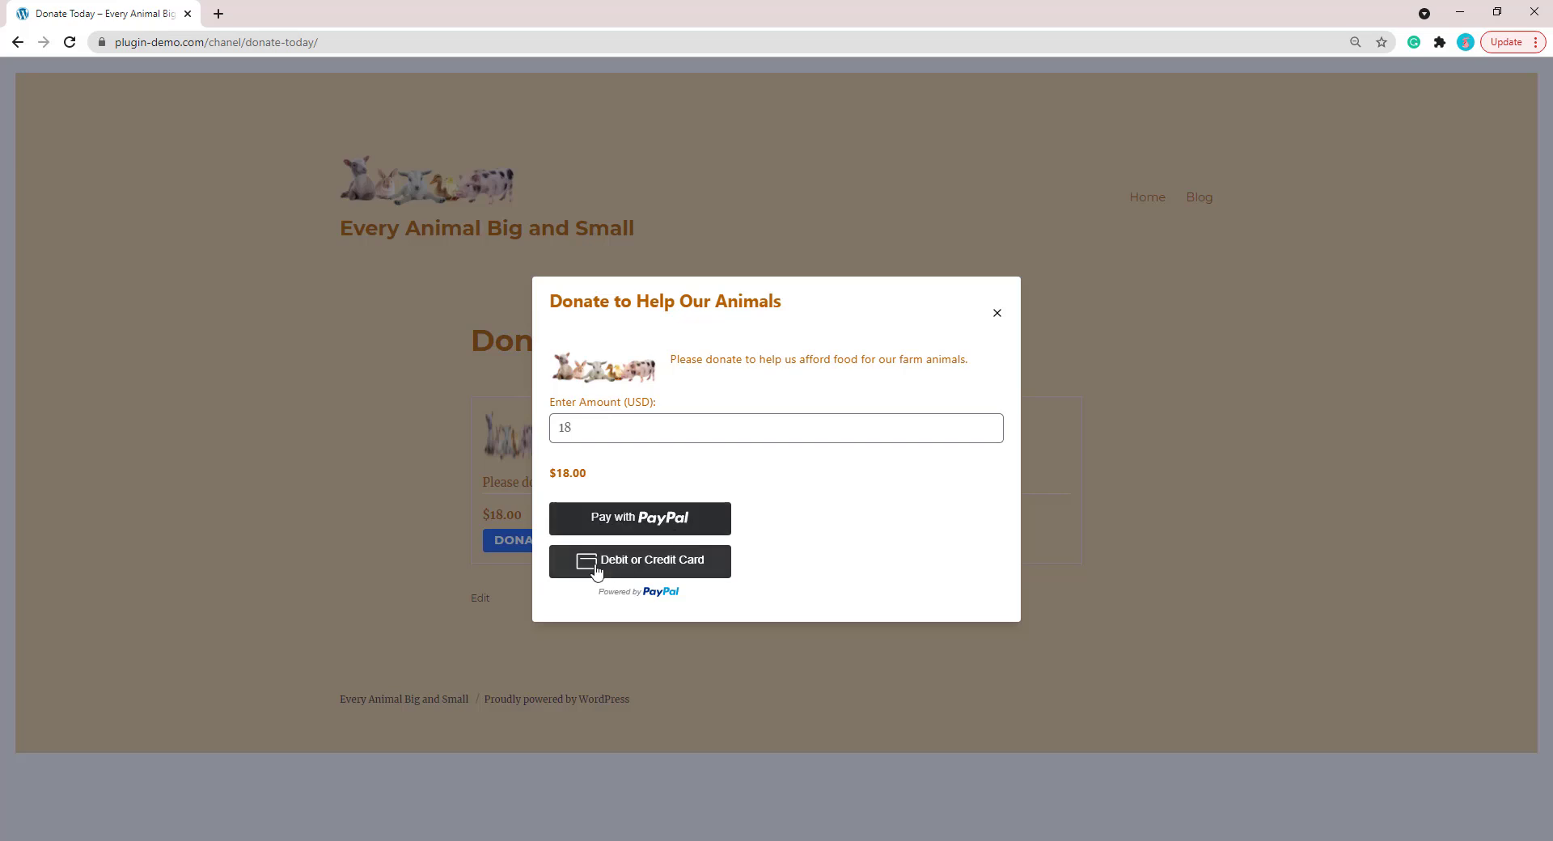
Step: Choose to pay with PayPal and log in to the sandbox customer account with its password
left_click(651, 525)
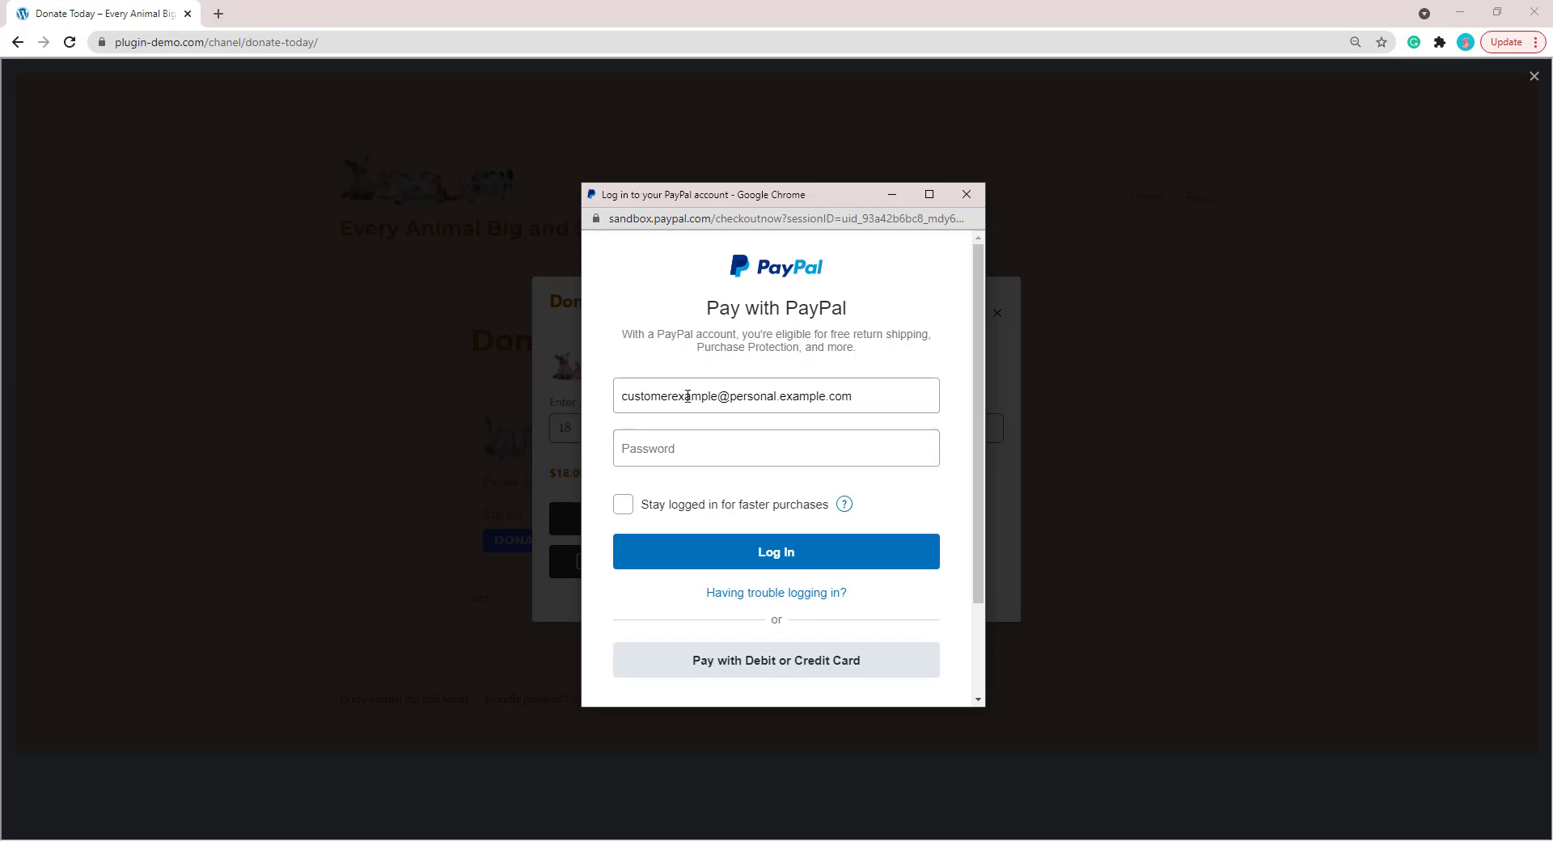
left_click(656, 444)
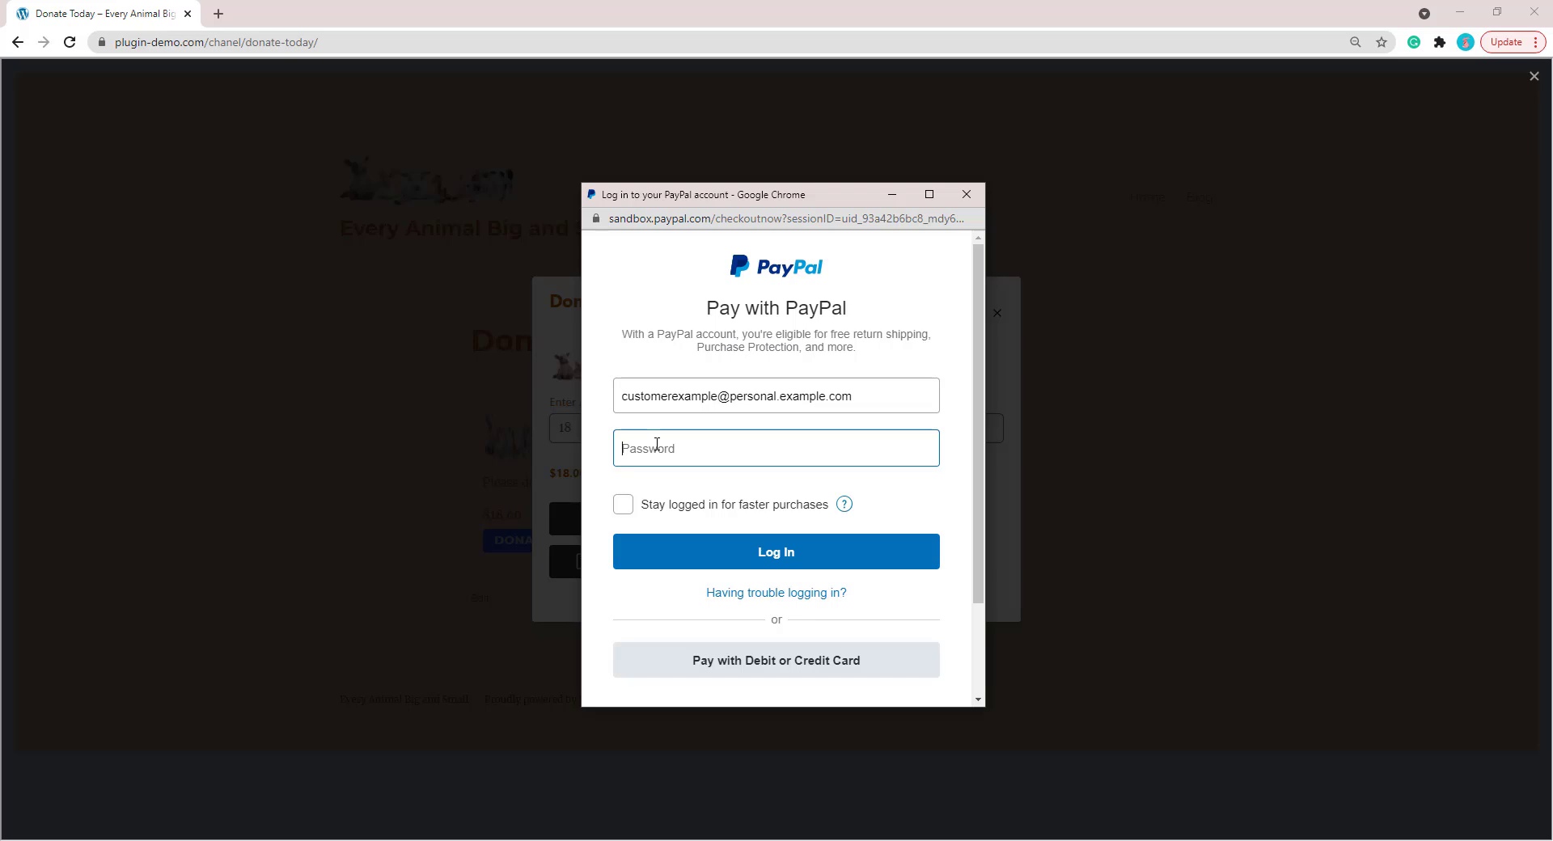
type("************")
left_click(711, 550)
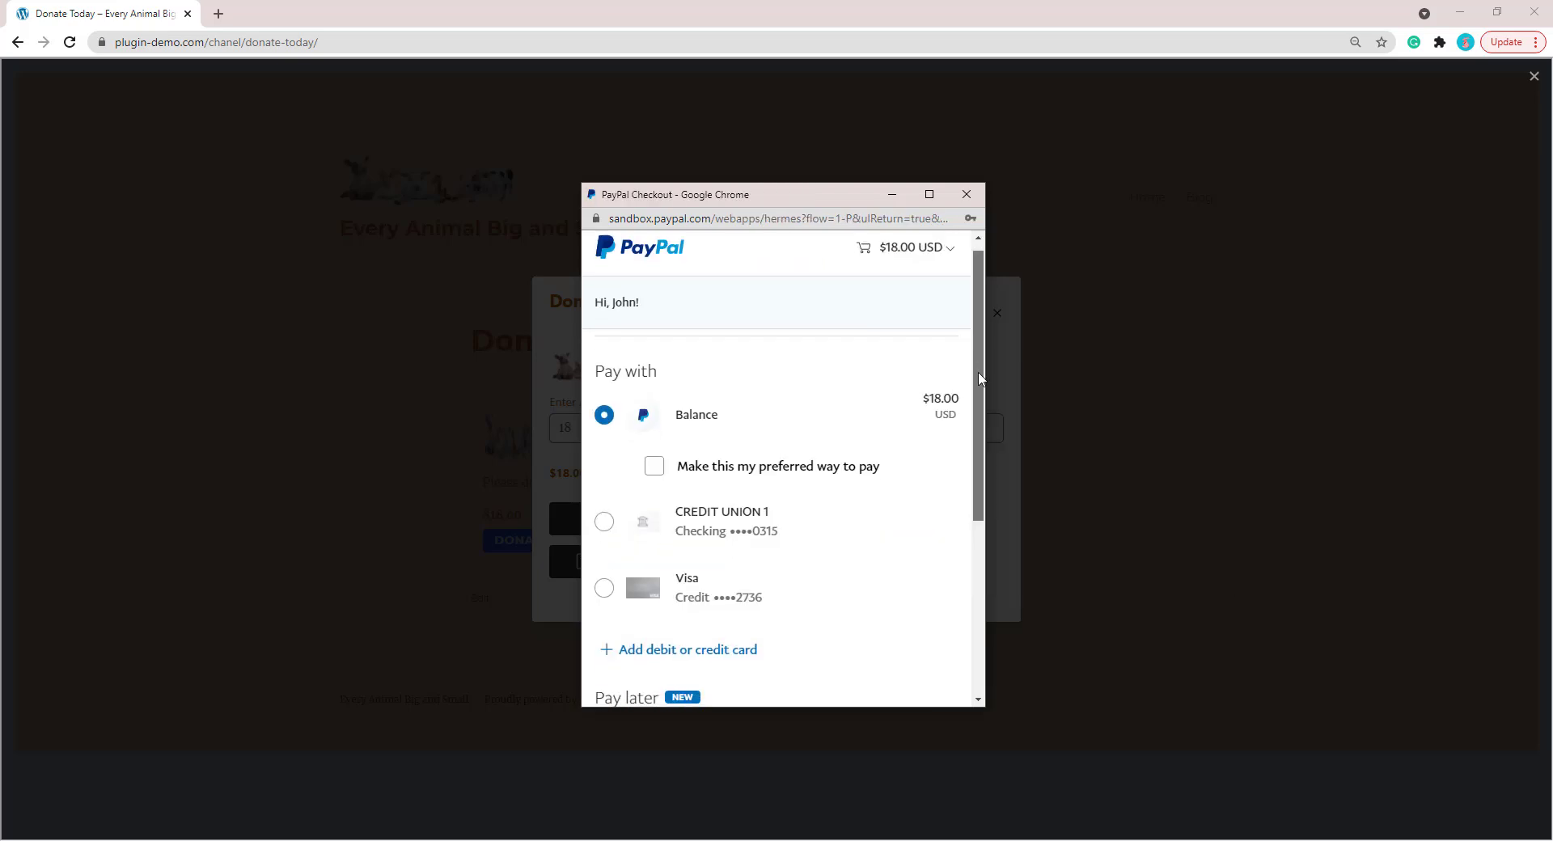
Step: Pay the donation from the PayPal balance and look over the Thank You page
left_click_drag(980, 385, 961, 586)
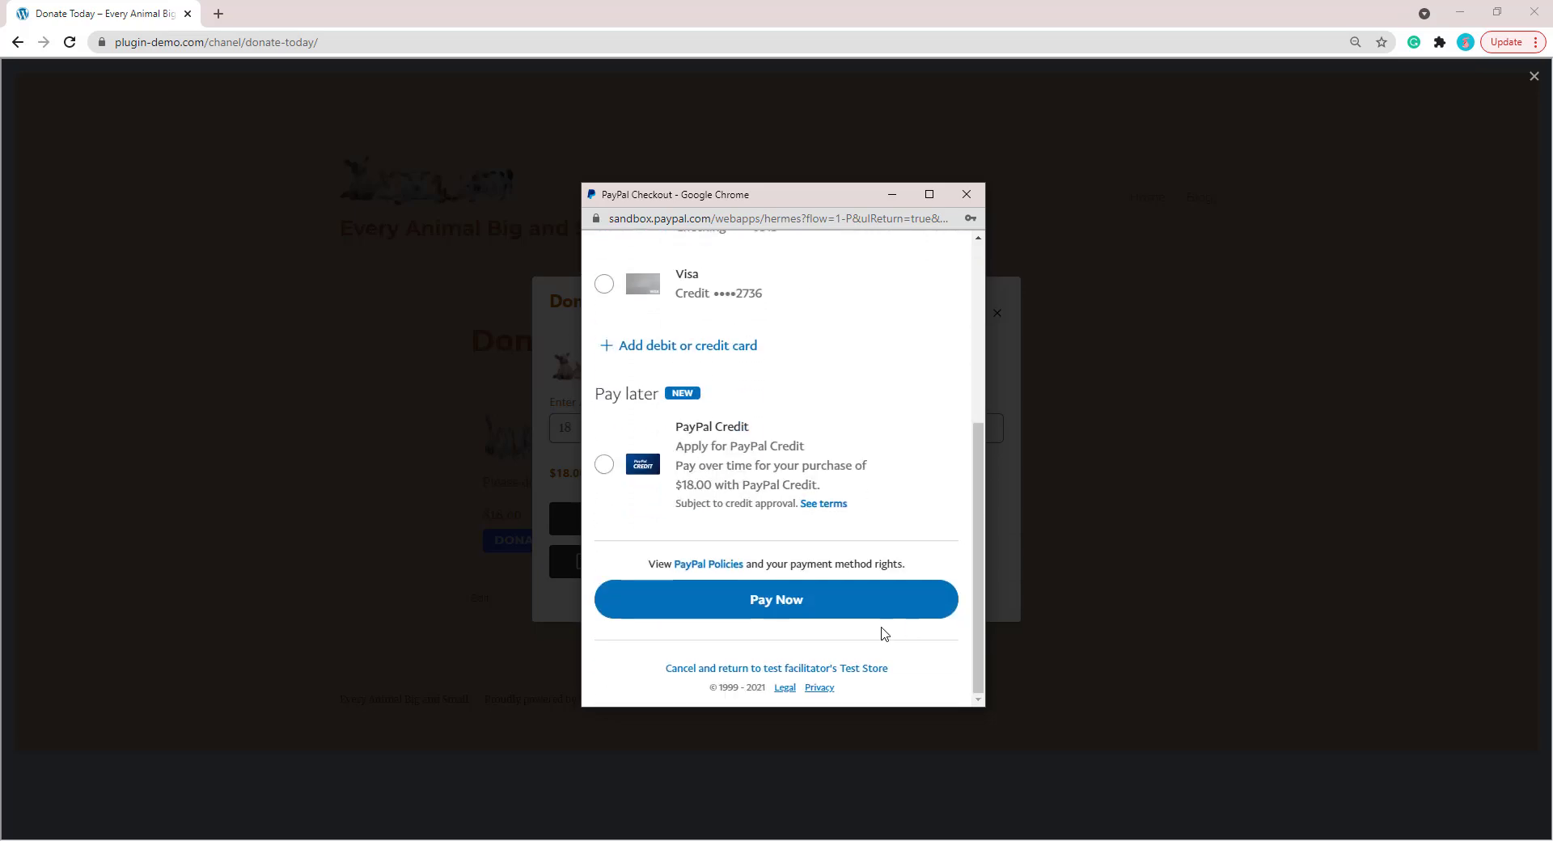
left_click(829, 613)
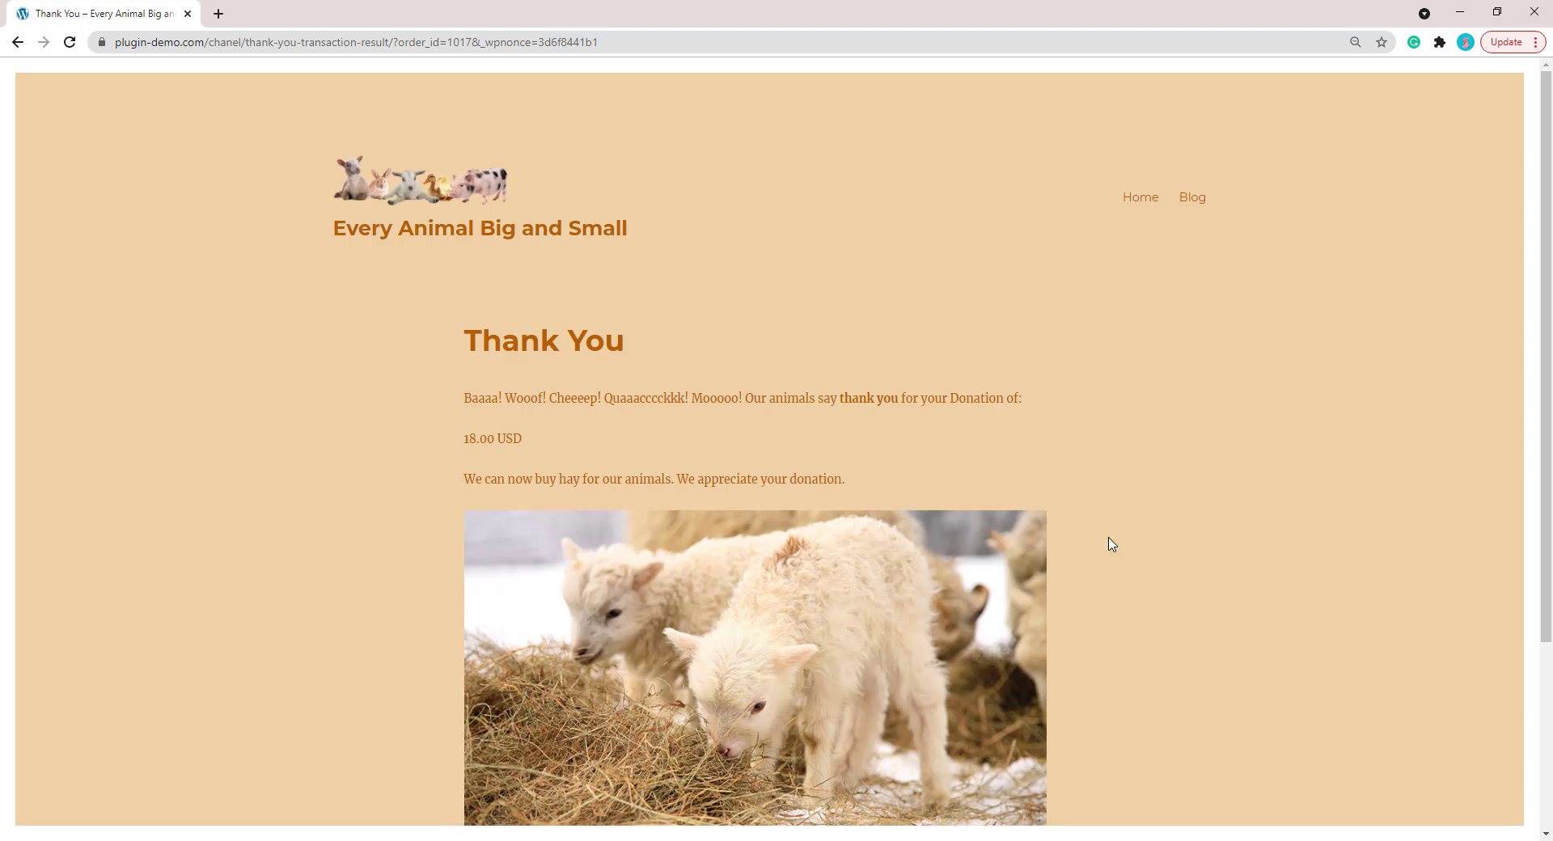
left_click_drag(1550, 380, 1551, 453)
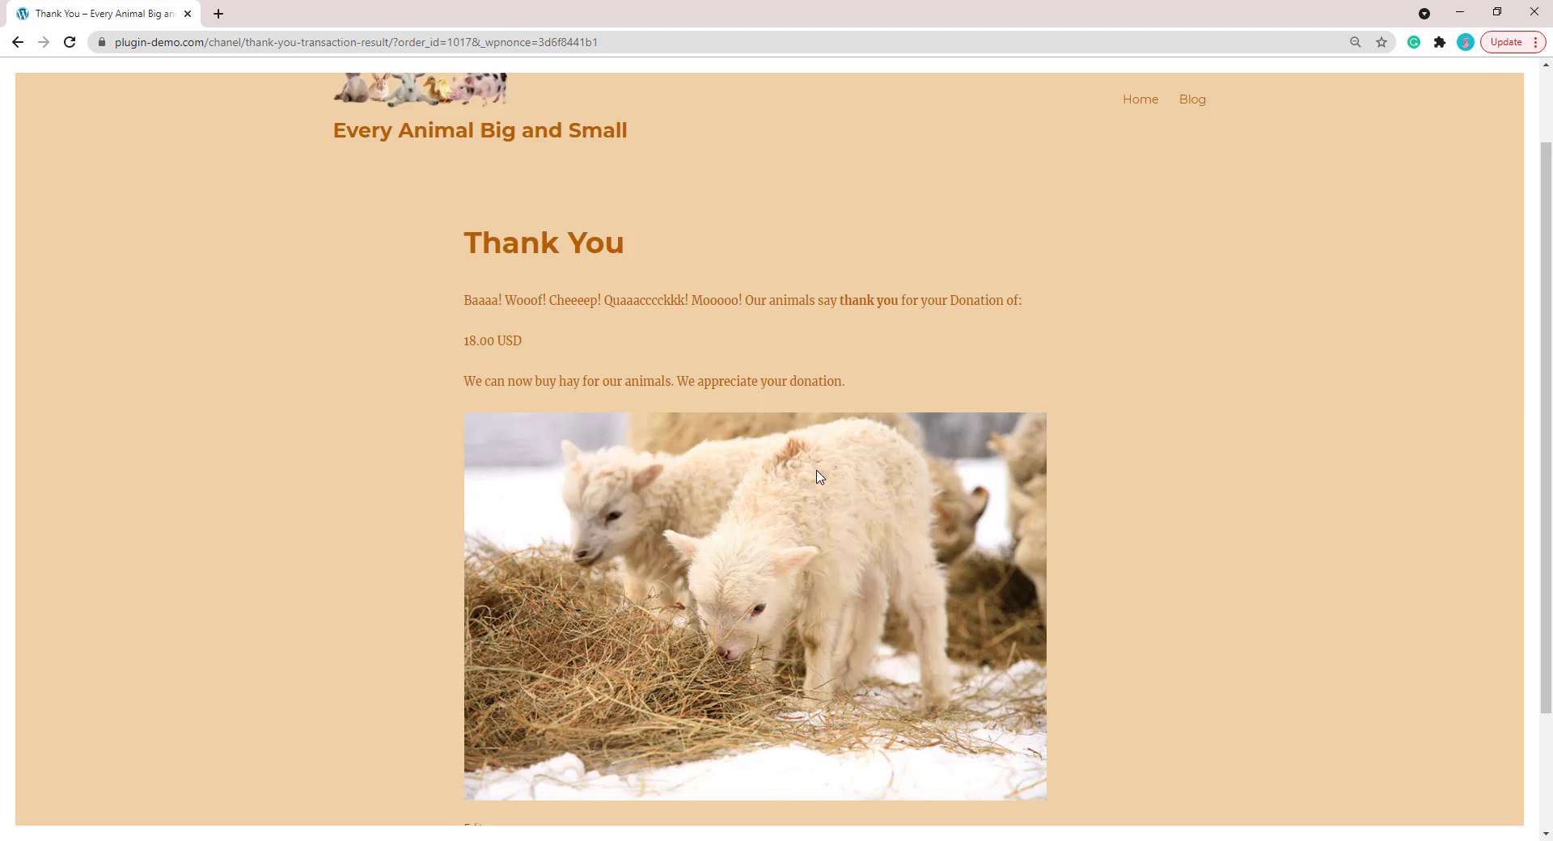
scroll(1550, 516, "up", 1)
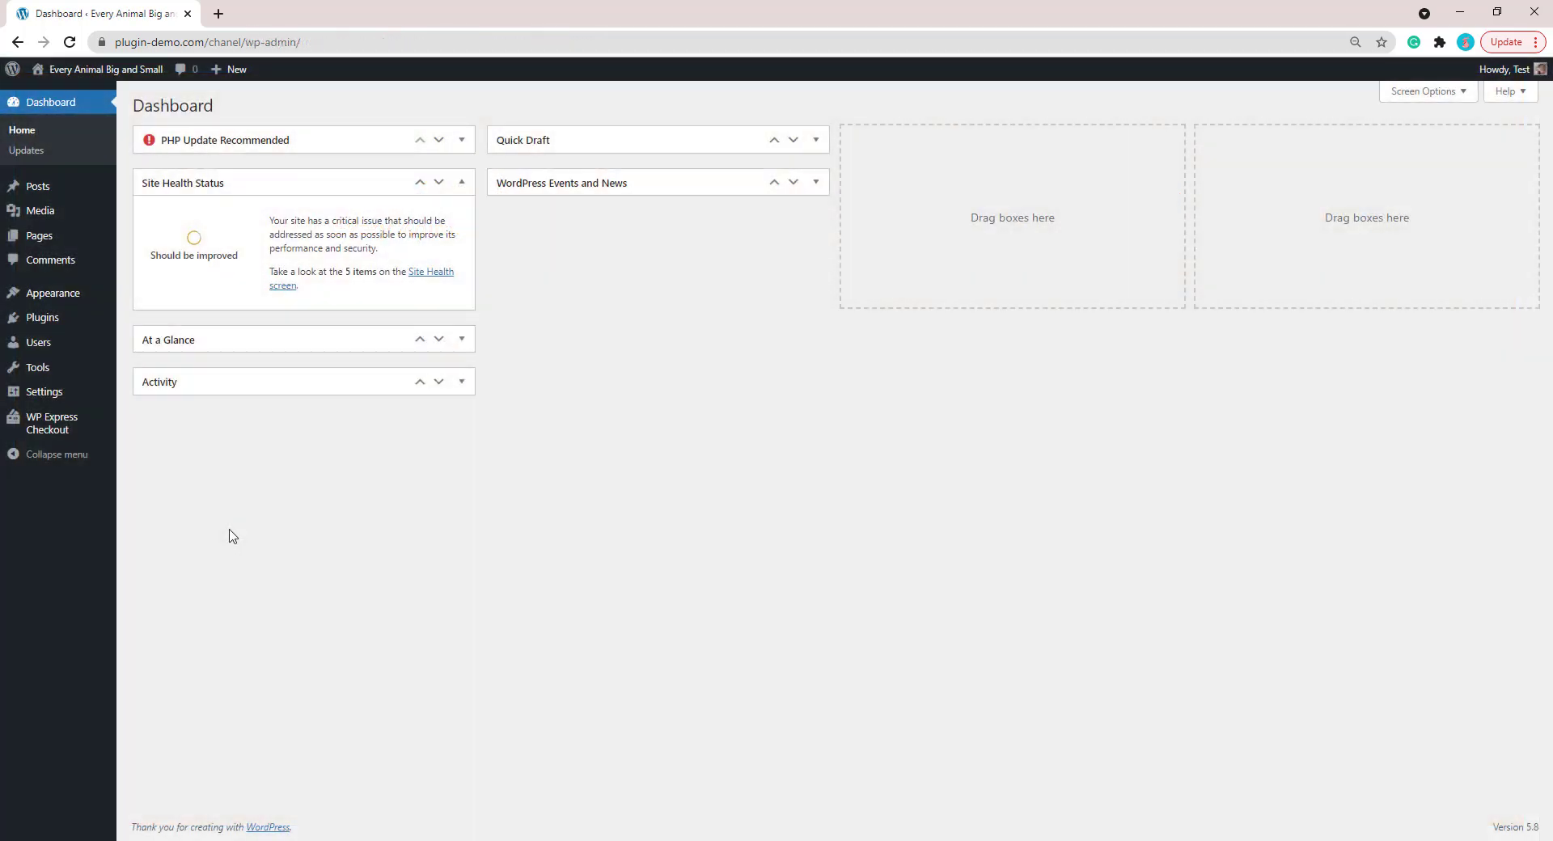
Step: Open the WP Express Checkout orders in the site's admin area and filter them to August 2021
mouse_move(71, 424)
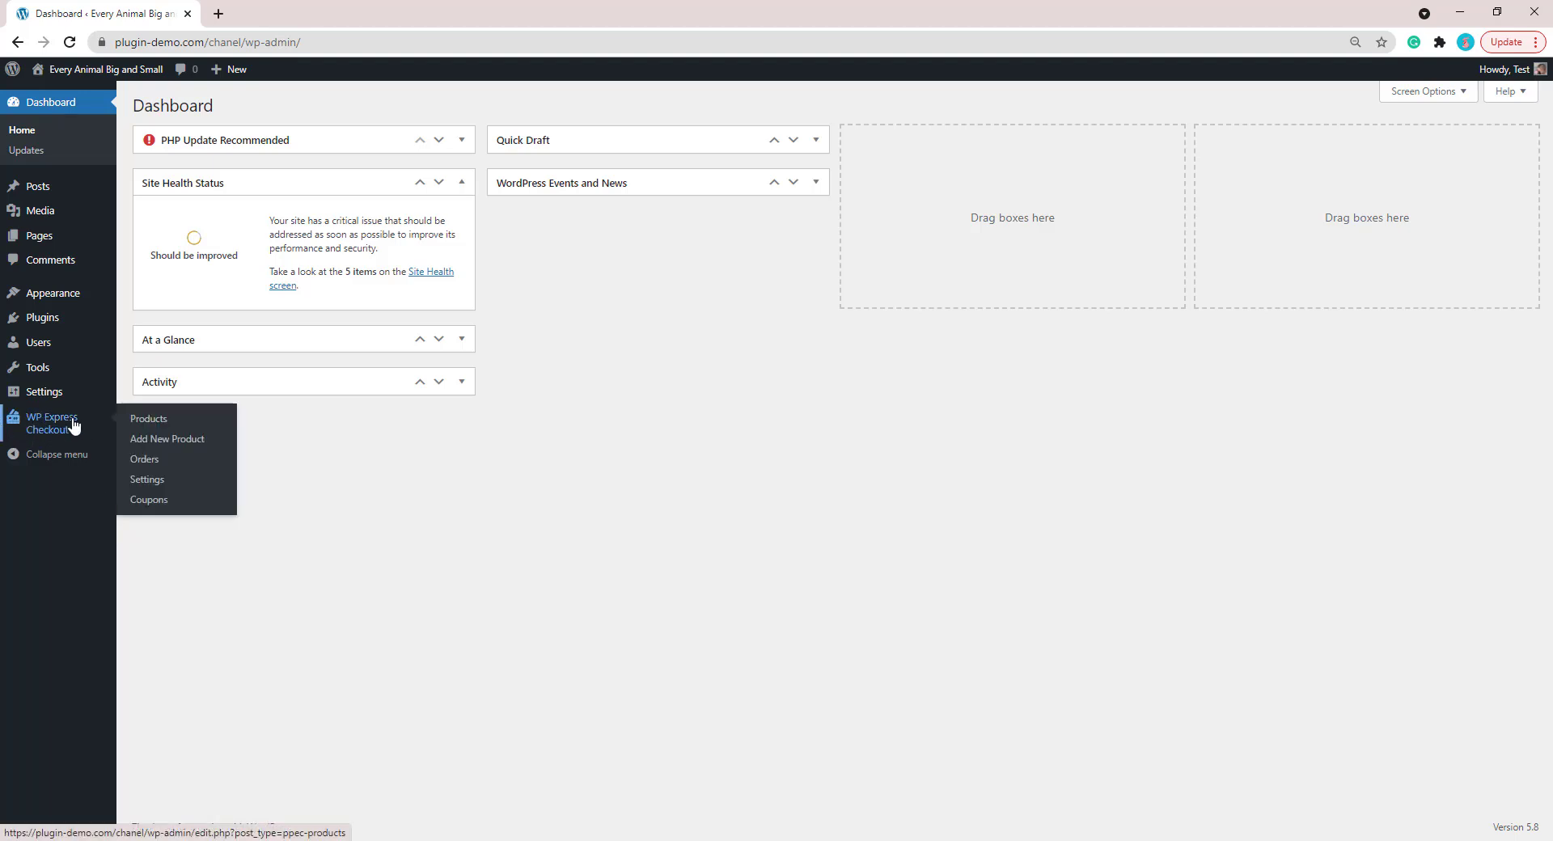
left_click(145, 460)
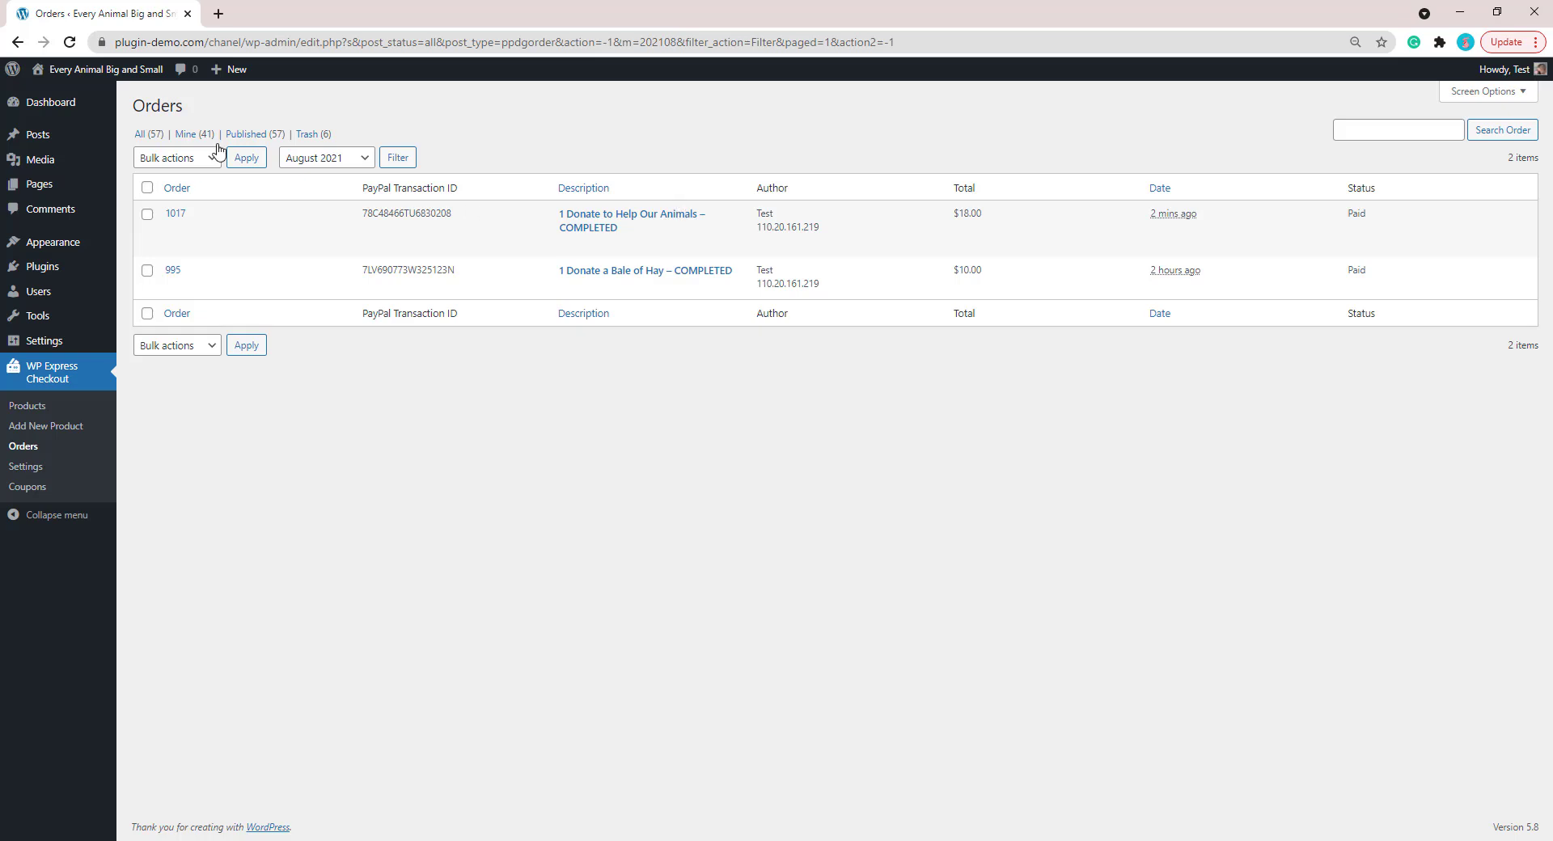
Step: Visit the site's live home page and examine the "Donate a Bale of Hay" box and the 1, 2 and 3 bale donation options
left_click(124, 71)
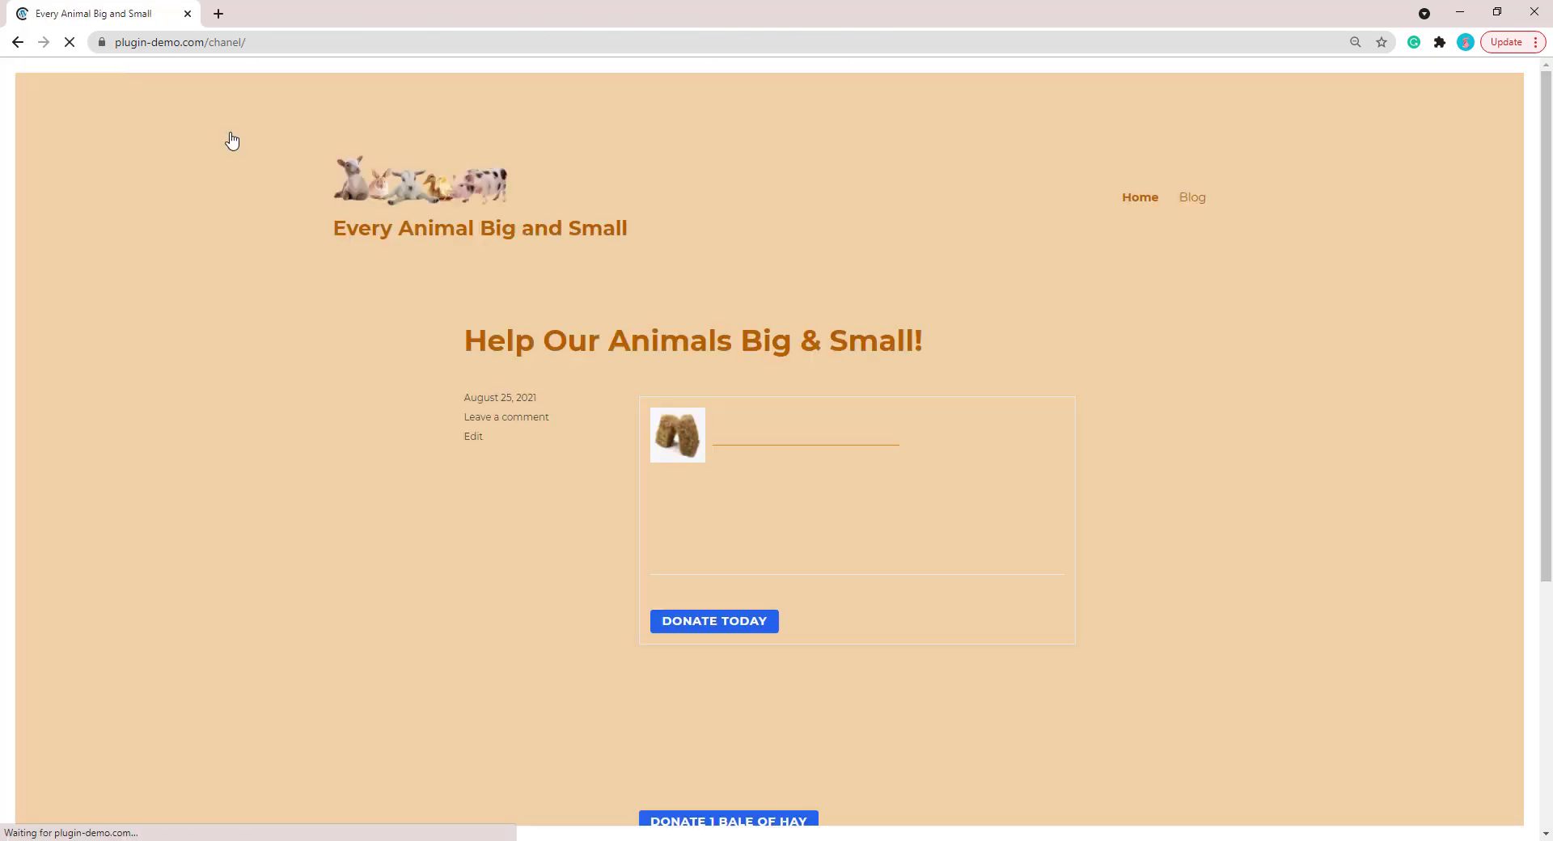
scroll(1551, 365, "down", 1)
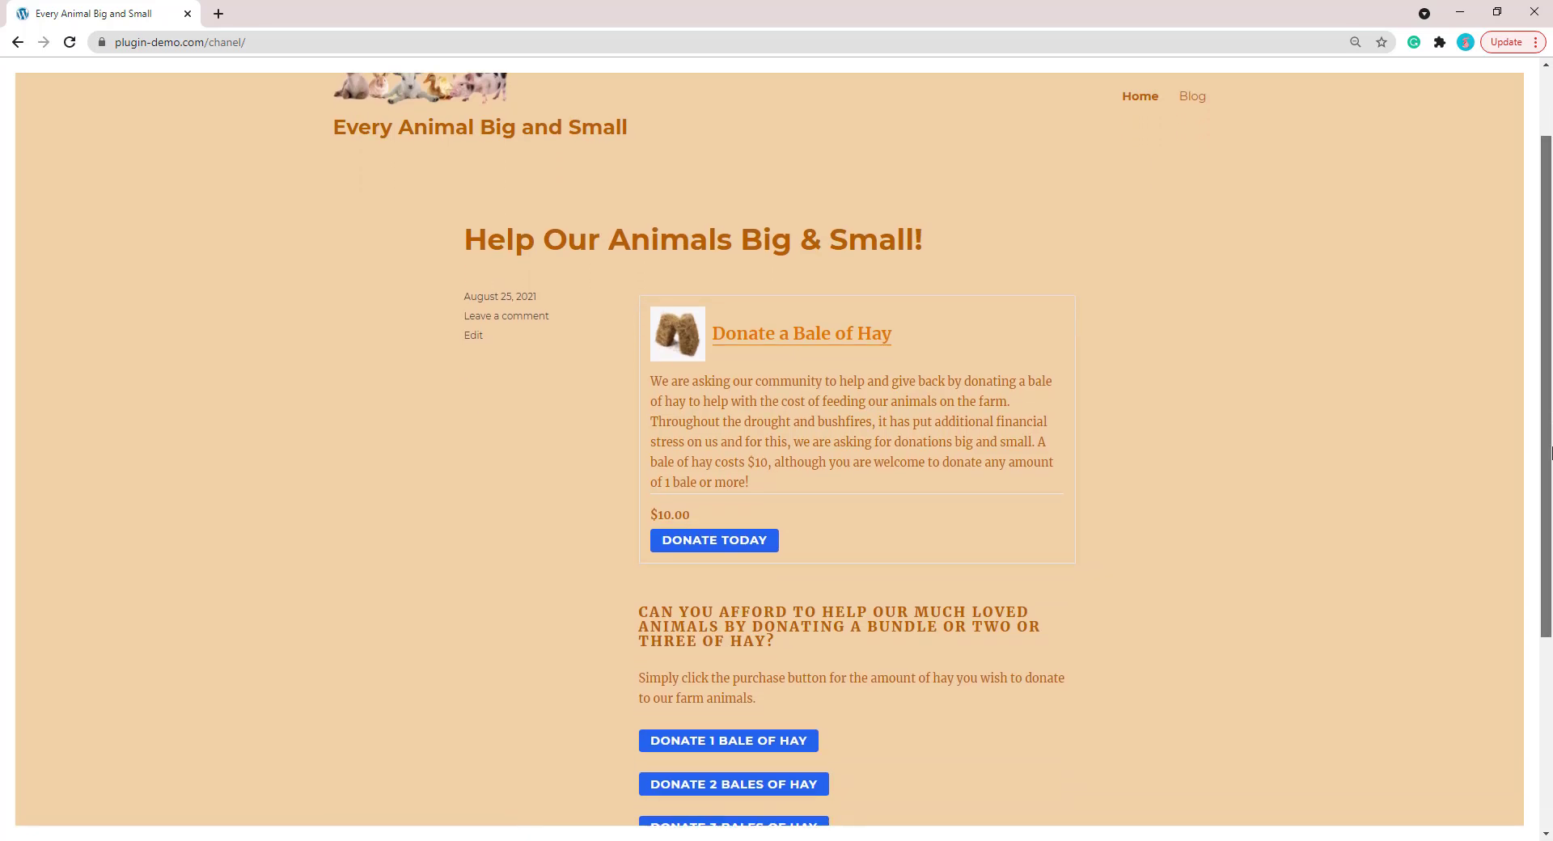
scroll(1551, 423, "down", 2)
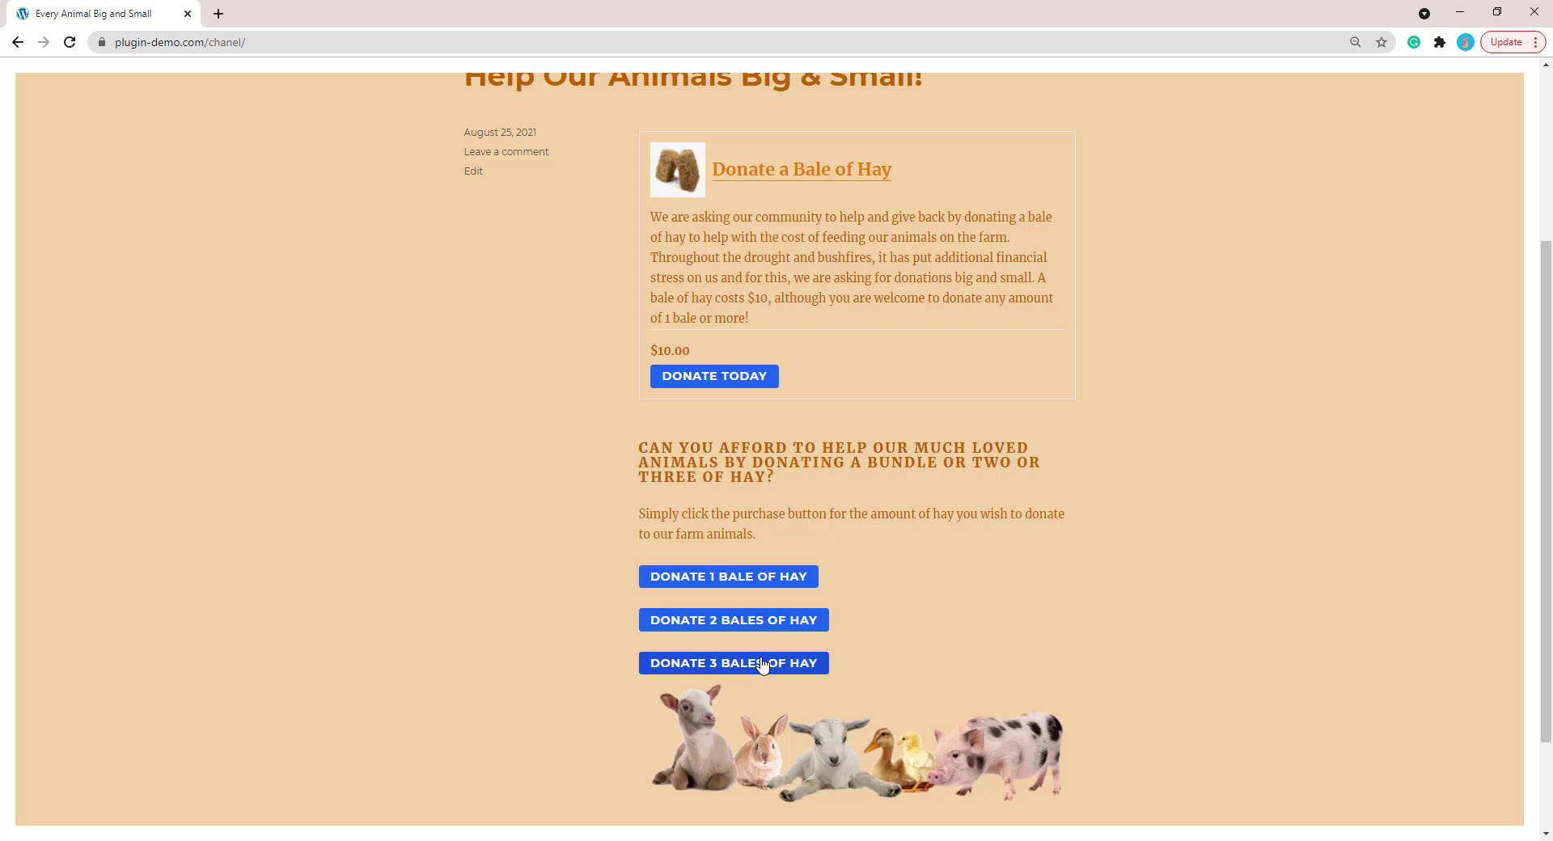
scroll(753, 667, "up", 3)
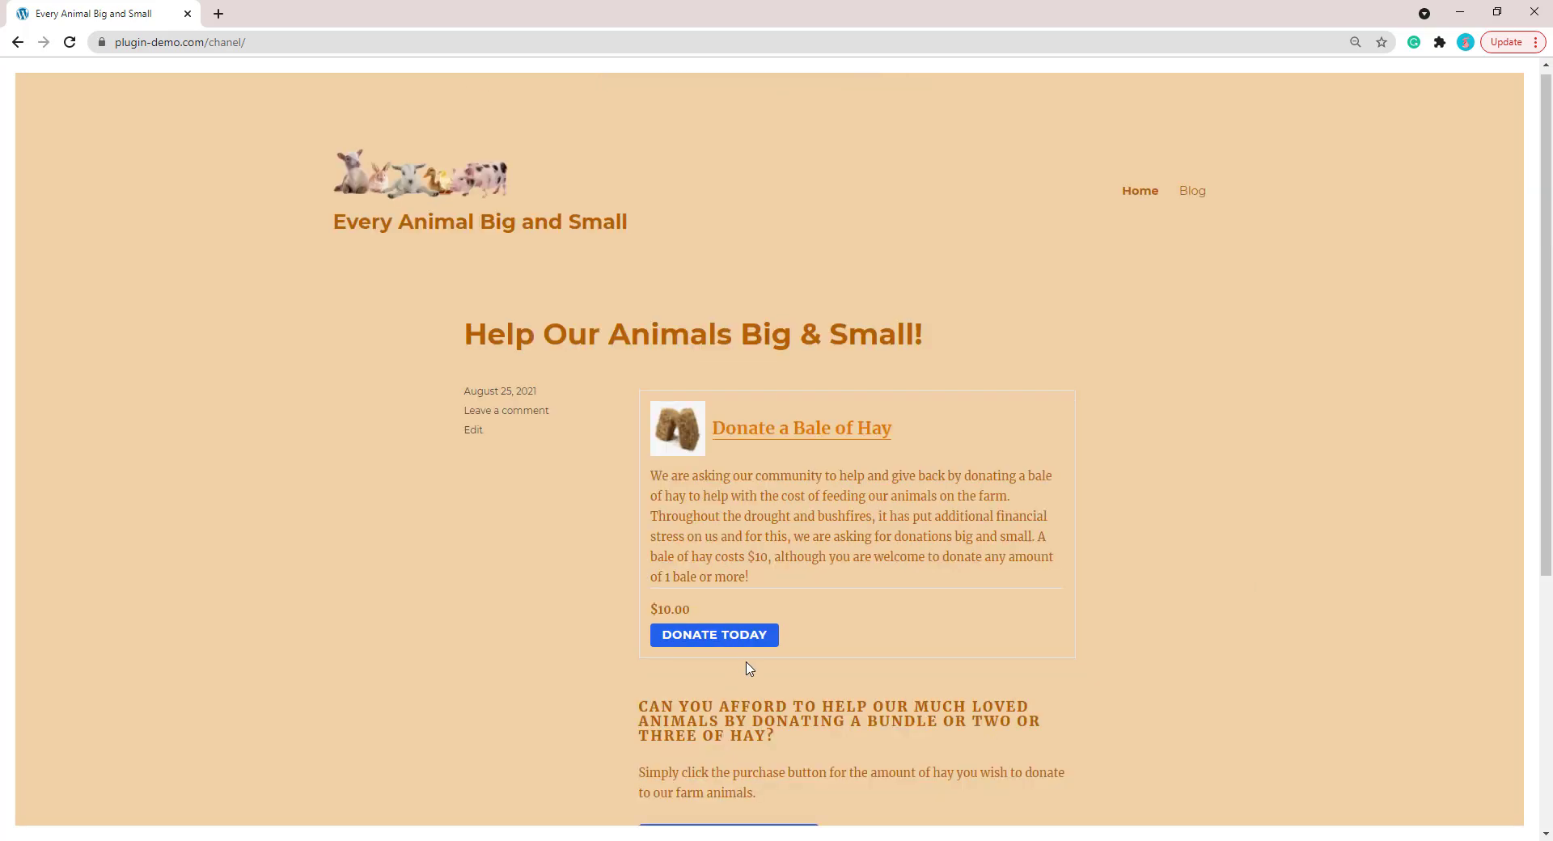